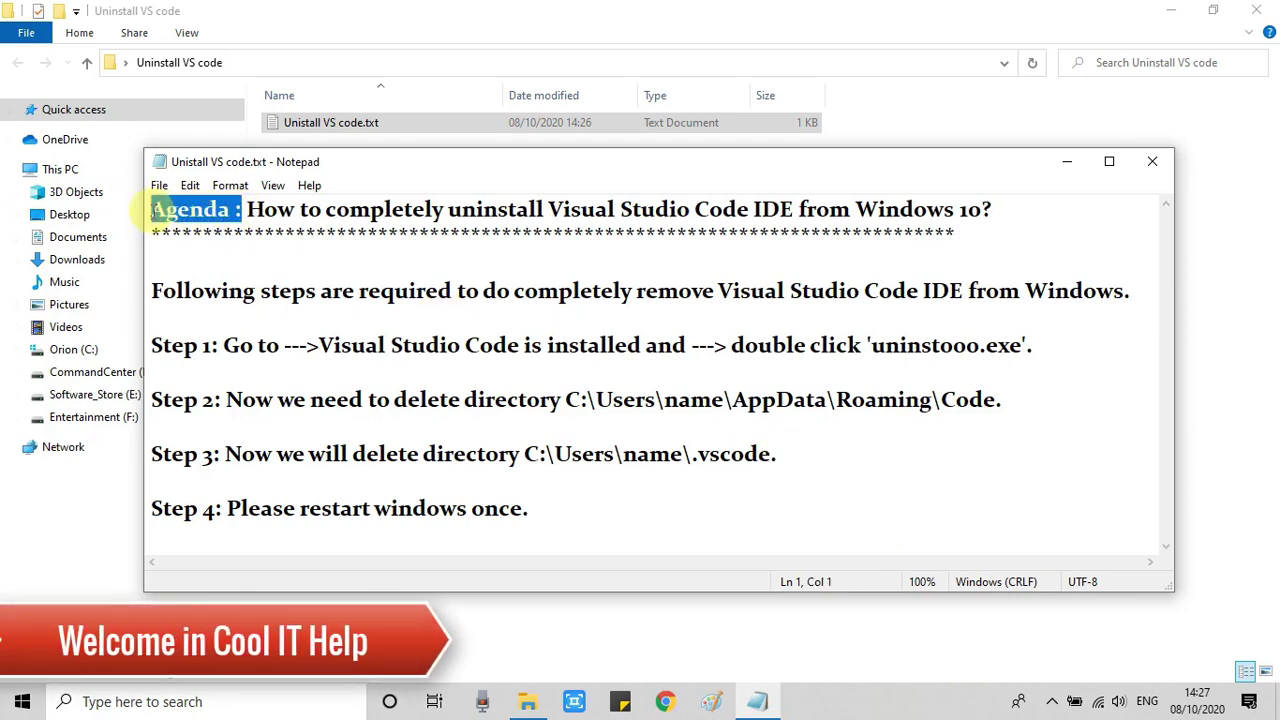
- Read the agenda and Step 1 in the Unistall VS code.txt notes, and minimize the notes
{"action": "left_click", "coordinate": [285, 234]}
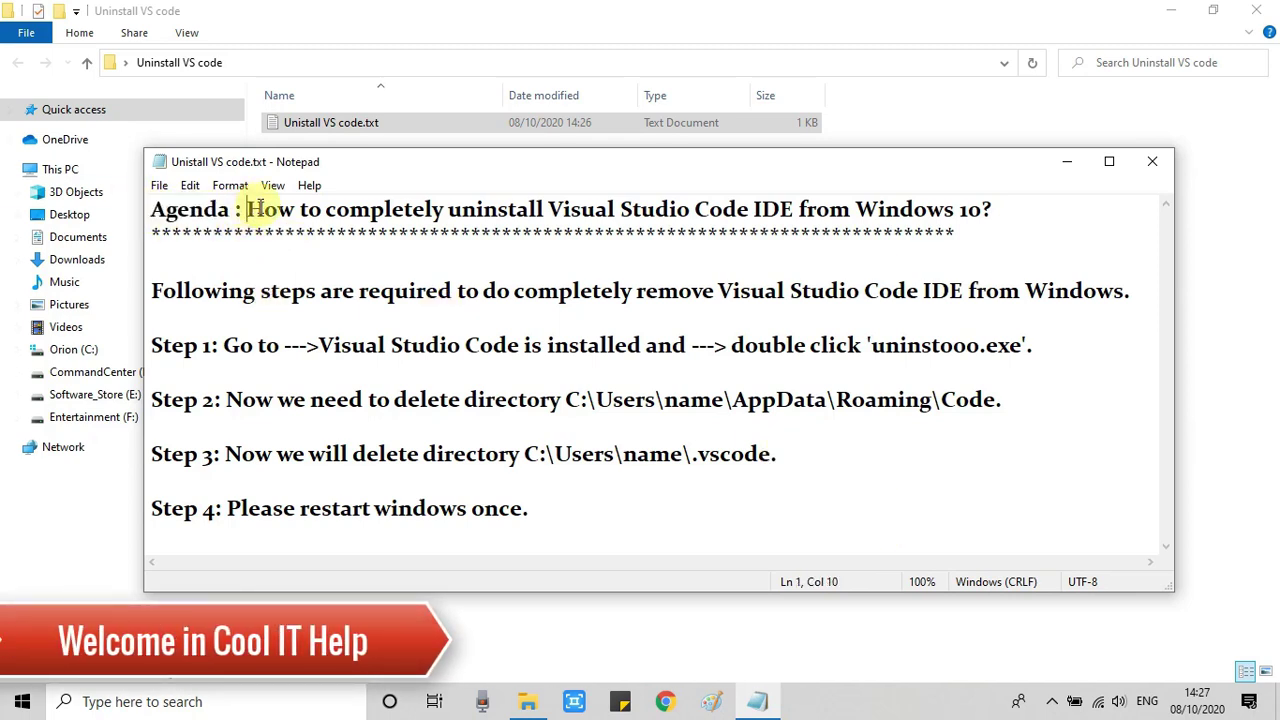
{"action": "left_click_drag", "start_coordinate": [258, 208], "coordinate": [1000, 209]}
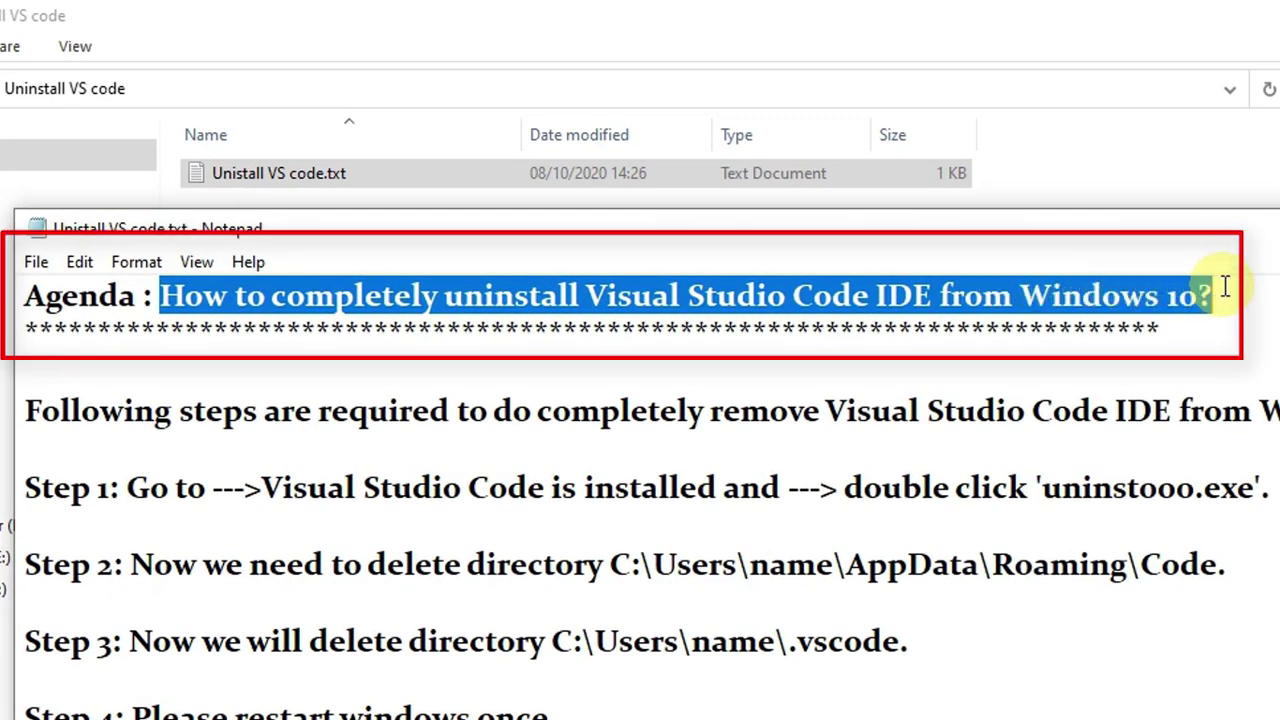
{"action": "left_click", "coordinate": [589, 294]}
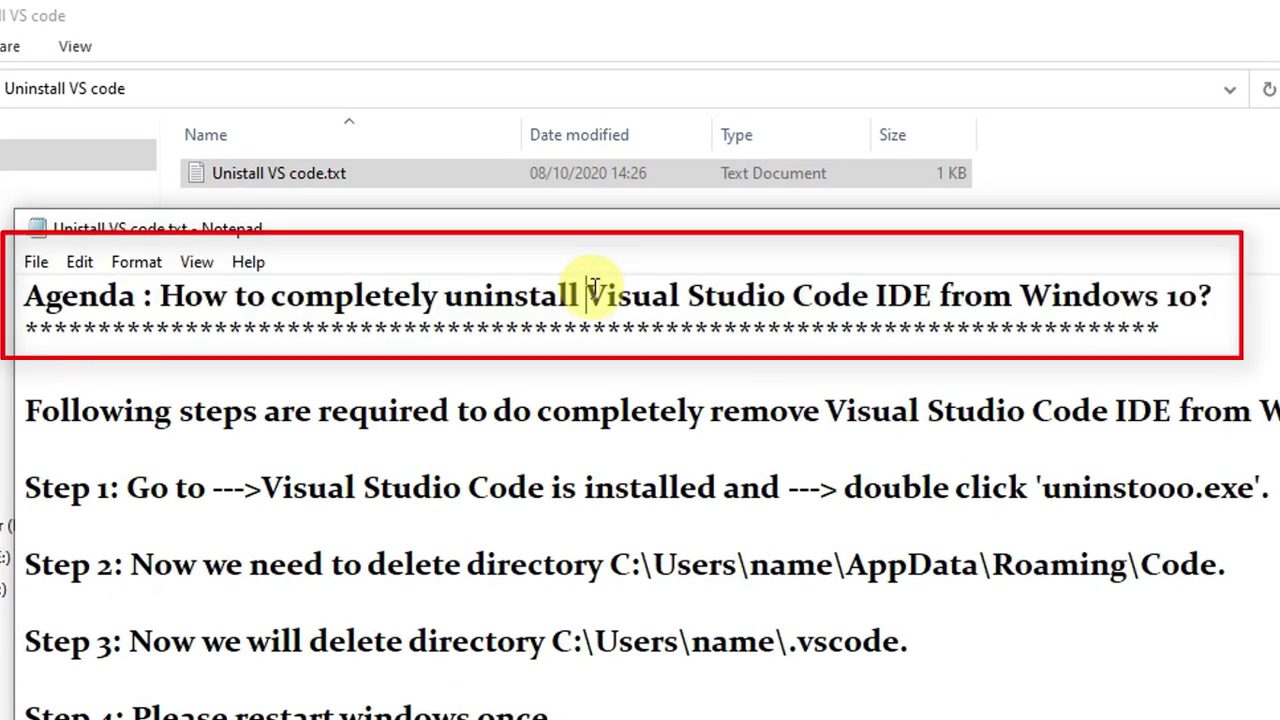
{"action": "left_click_drag", "start_coordinate": [592, 288], "coordinate": [932, 292]}
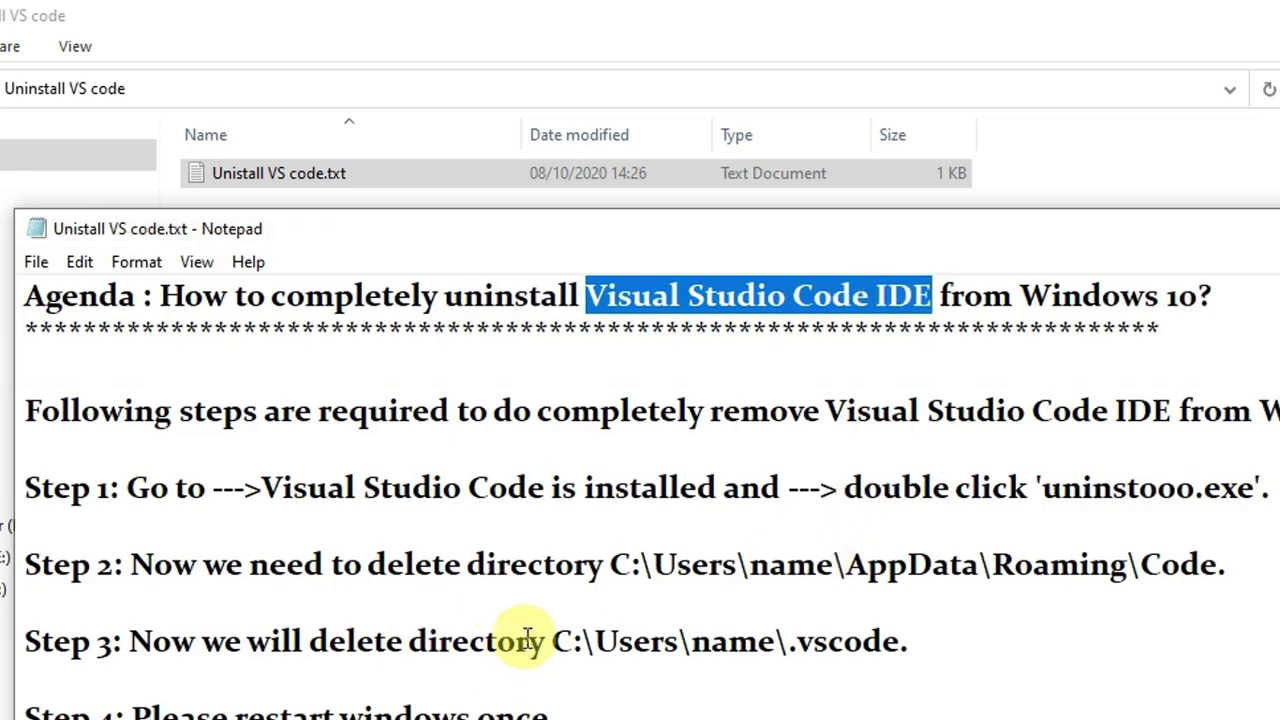
{"action": "left_click_drag", "start_coordinate": [26, 410], "coordinate": [722, 407]}
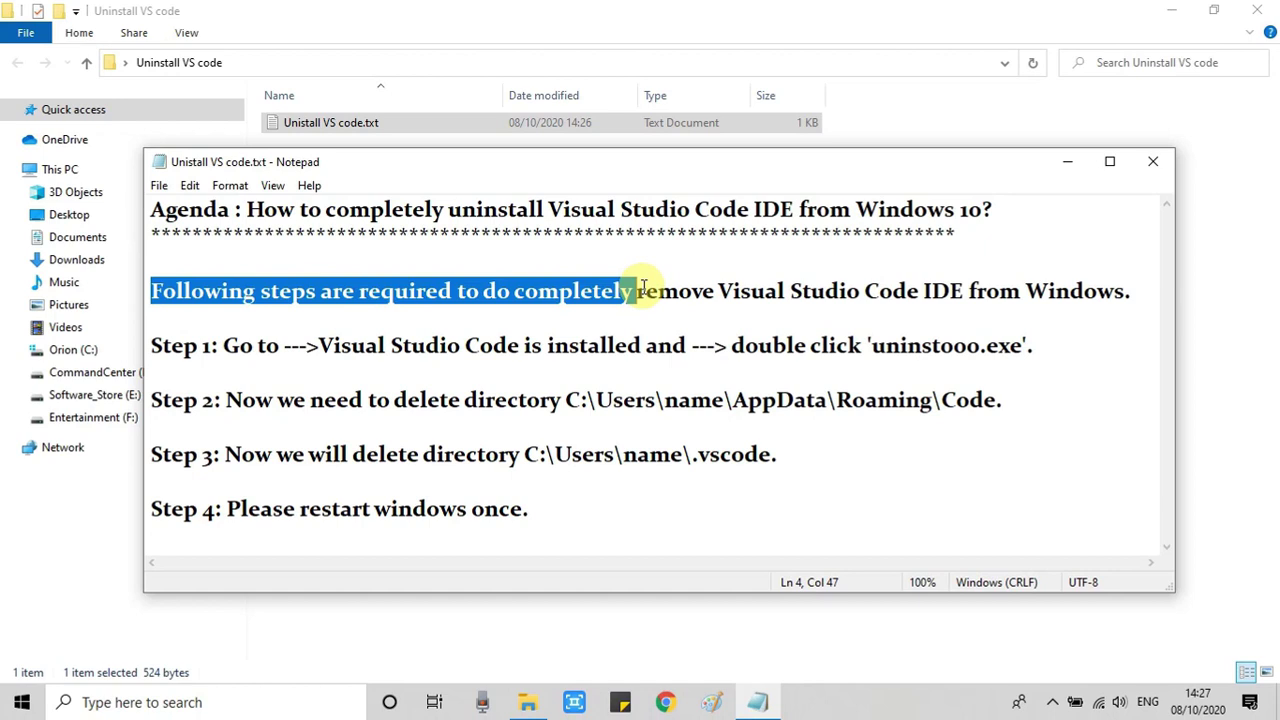
{"action": "left_click_drag", "start_coordinate": [643, 290], "coordinate": [1132, 291]}
{"action": "left_click", "coordinate": [222, 346]}
{"action": "left_click_drag", "start_coordinate": [151, 345], "coordinate": [221, 345]}
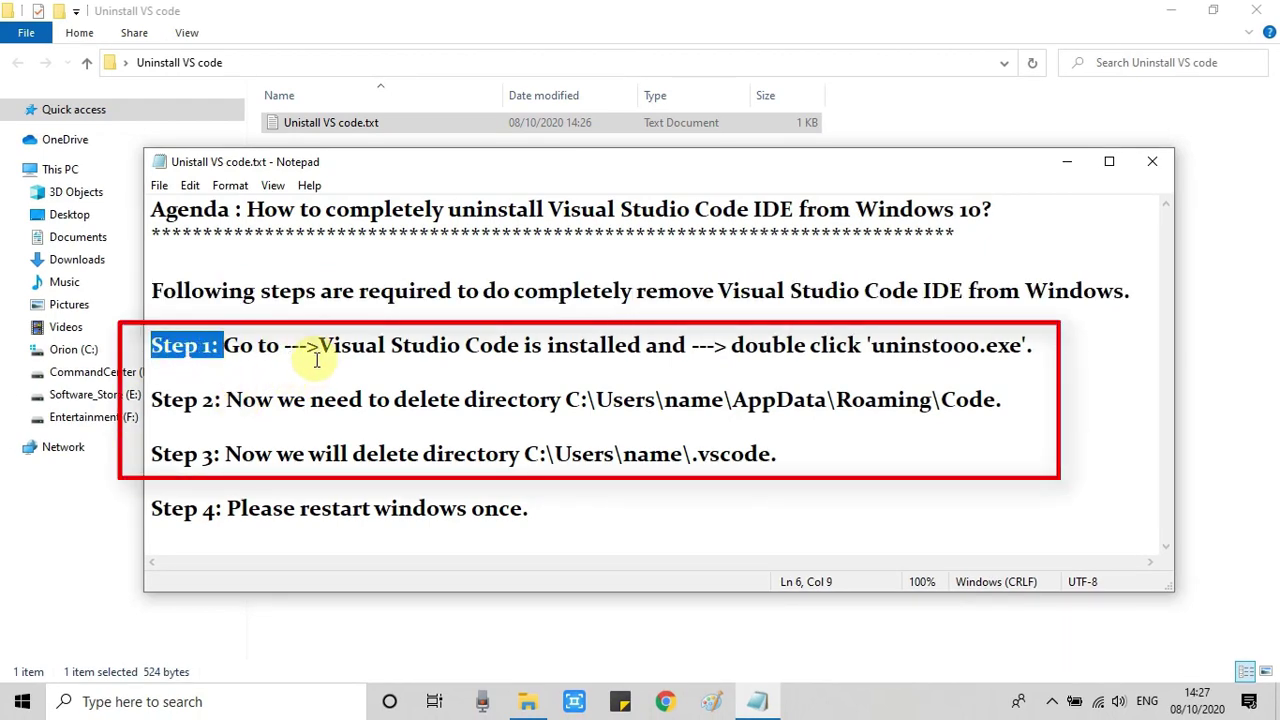
{"action": "left_click_drag", "start_coordinate": [318, 345], "coordinate": [675, 350]}
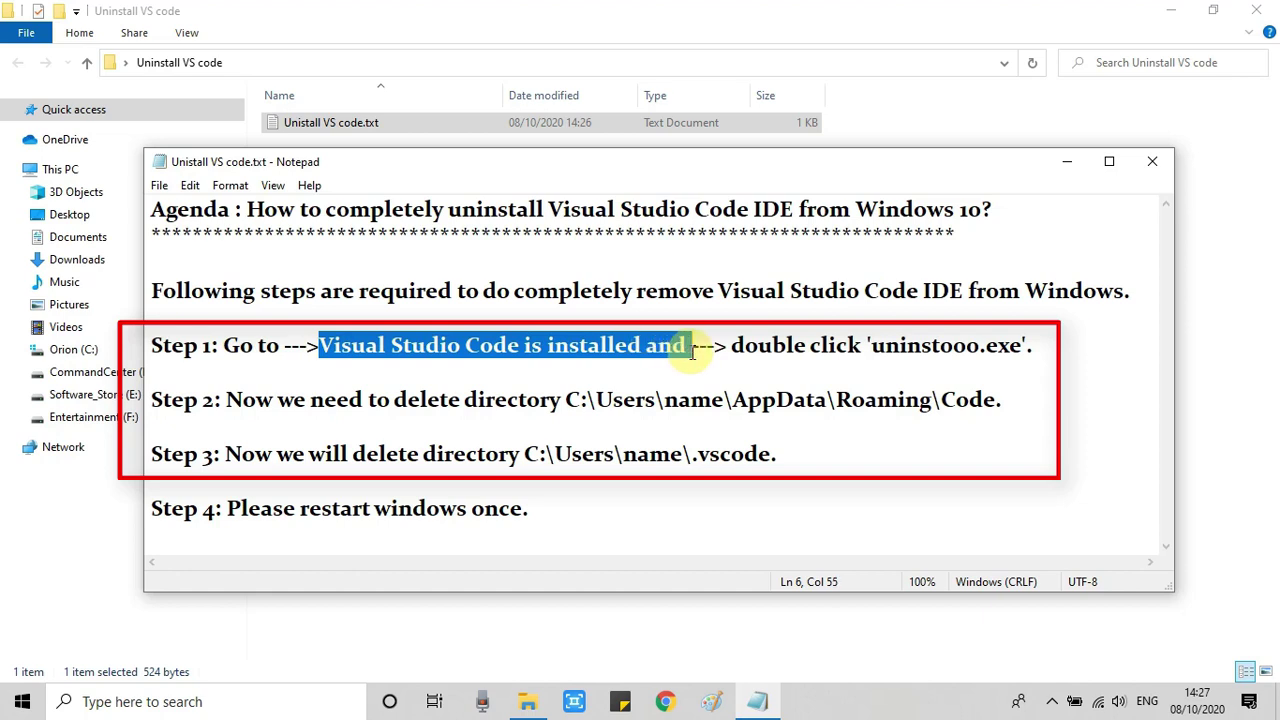
{"action": "left_click_drag", "start_coordinate": [866, 345], "coordinate": [1036, 346]}
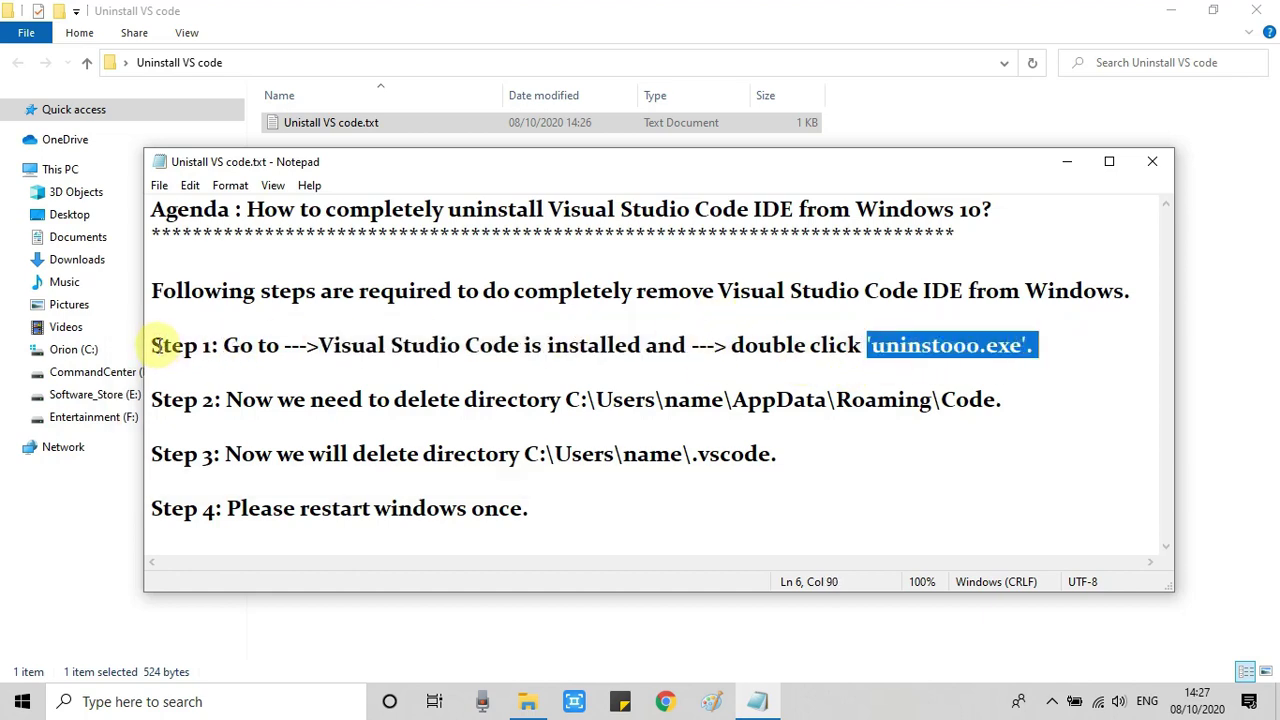
{"action": "left_click_drag", "start_coordinate": [150, 345], "coordinate": [1016, 345]}
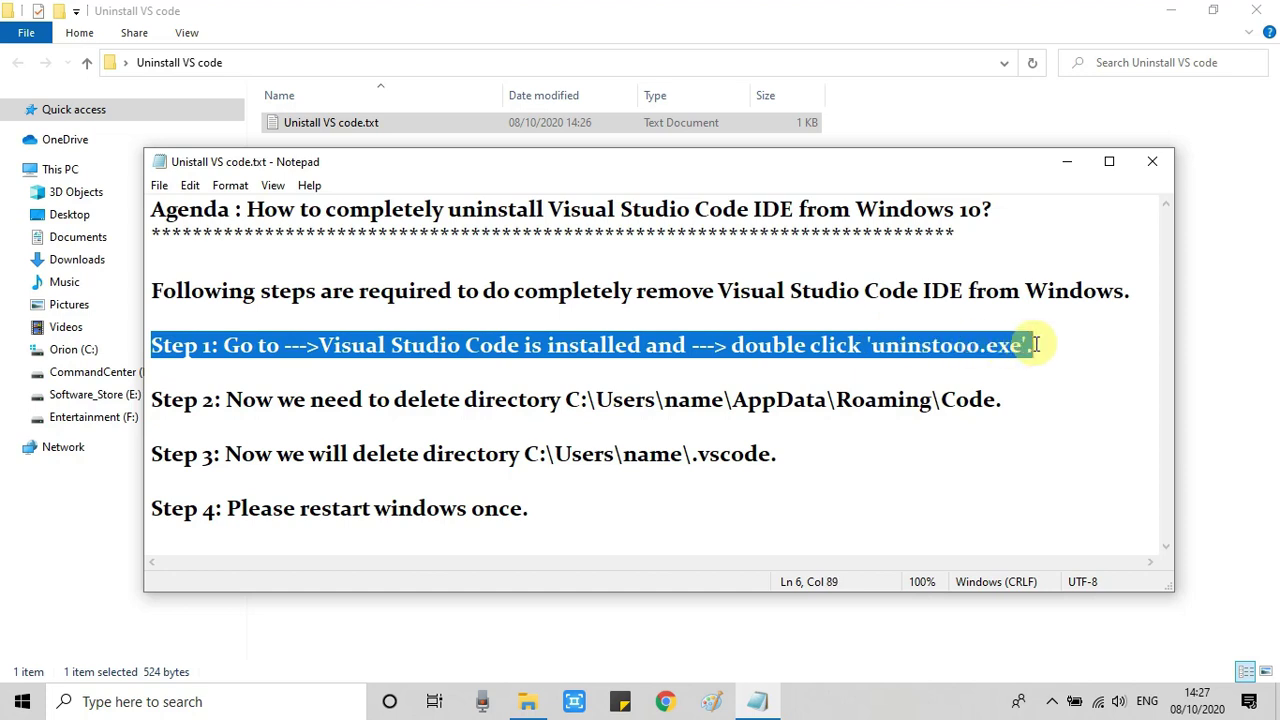
{"action": "left_click", "coordinate": [1068, 163]}
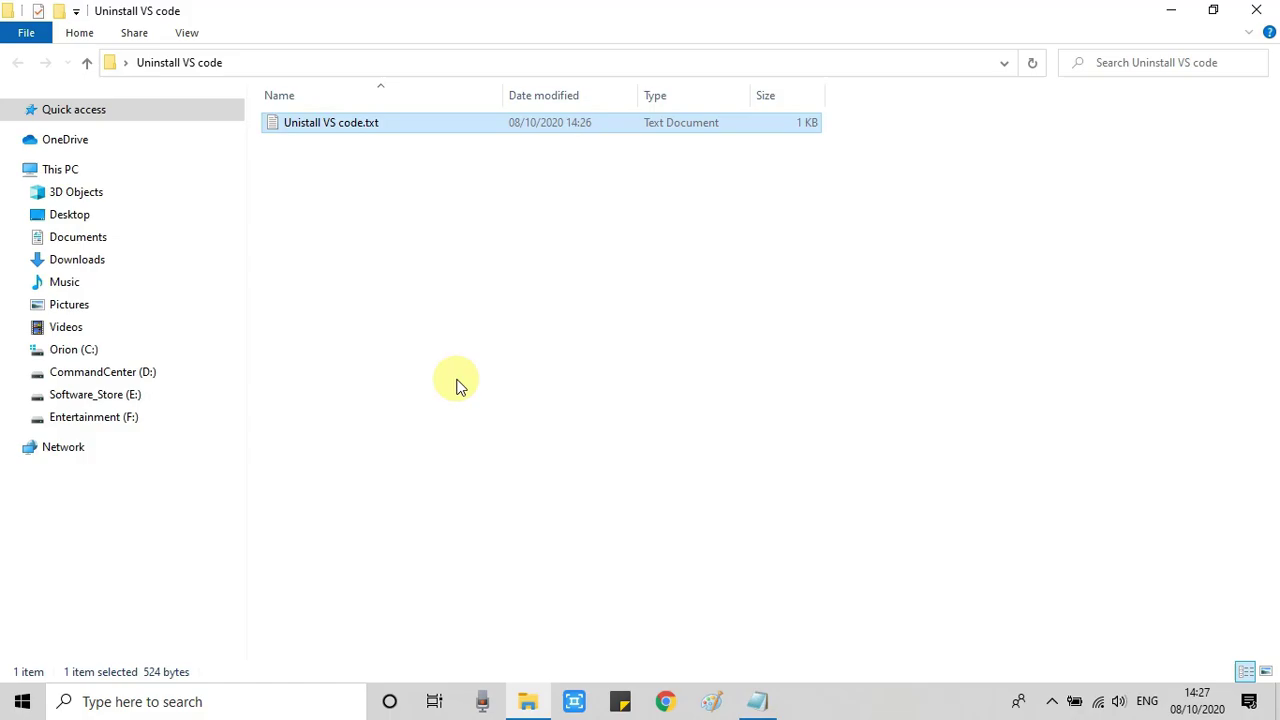
- Show the desktop and open the file location of the Visual Studio Code shortcut
{"action": "left_click", "coordinate": [88, 350]}
{"action": "key", "text": "super+d"}
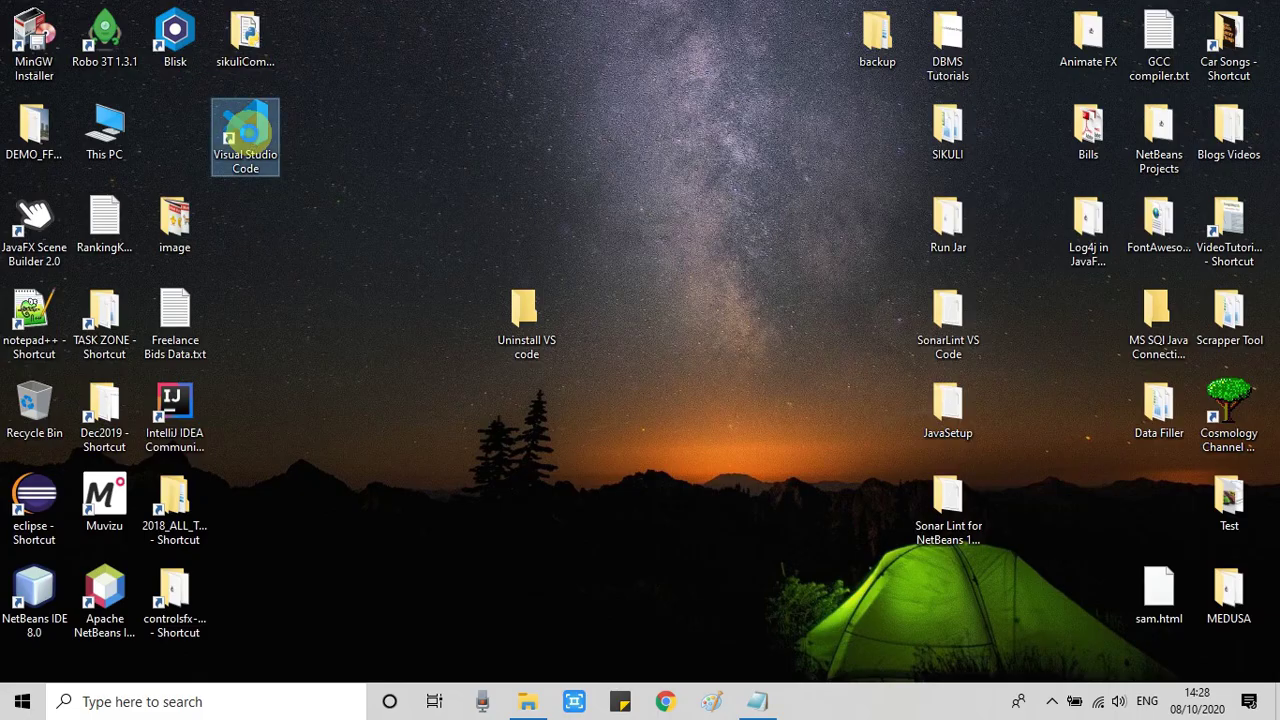
{"action": "right_click", "coordinate": [249, 133]}
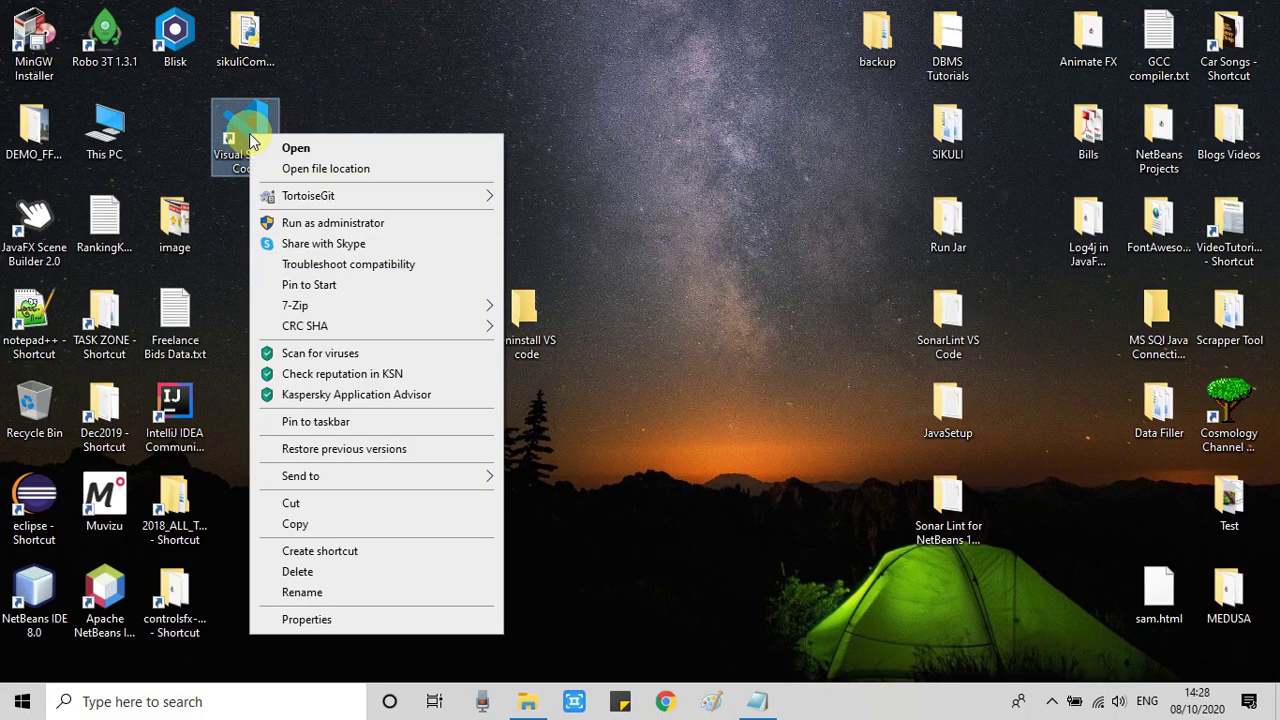
{"action": "left_click", "coordinate": [364, 170]}
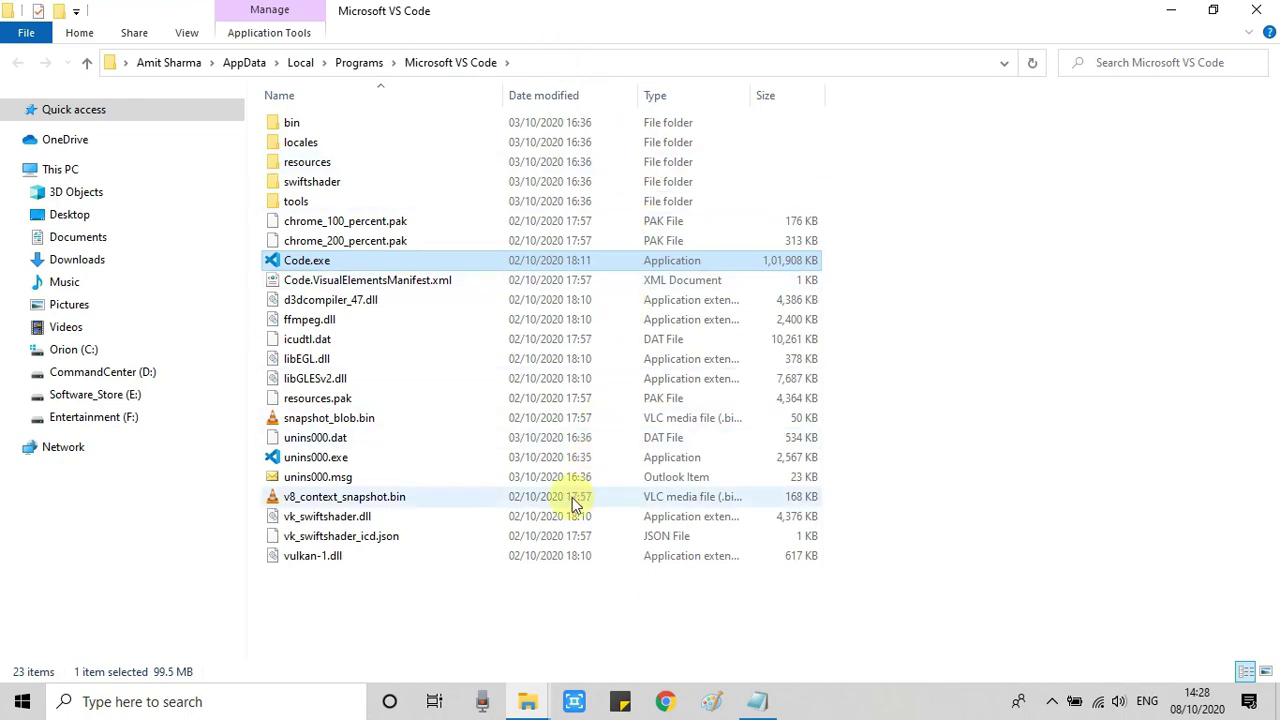
- Run unins000.exe and confirm the complete removal of Visual Studio Code and all its components
{"action": "left_click", "coordinate": [300, 460]}
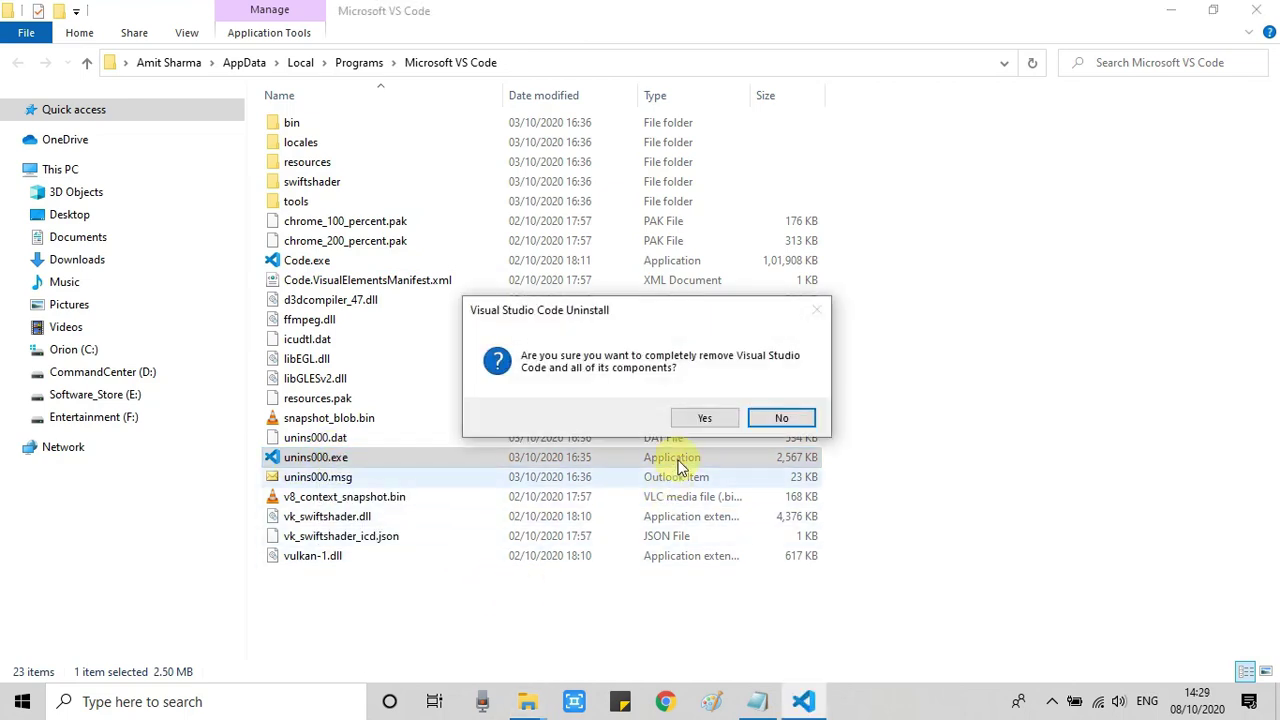
{"action": "left_click", "coordinate": [718, 417]}
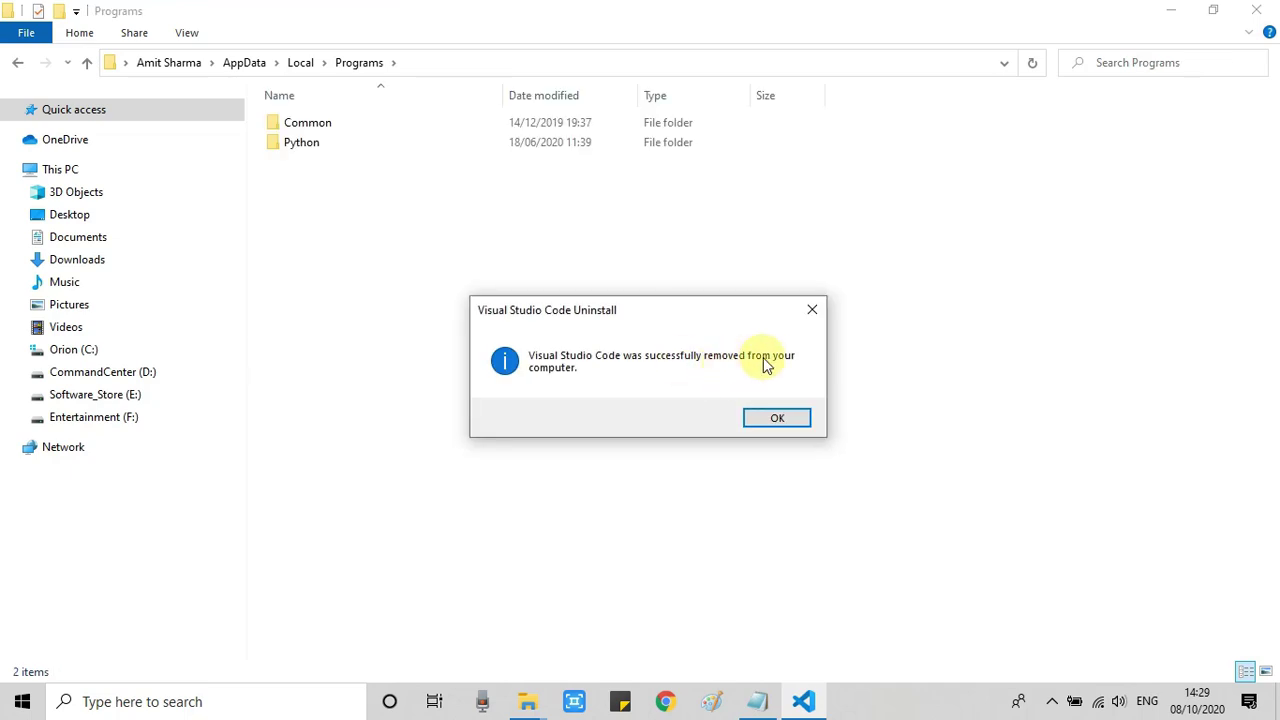
{"action": "left_click", "coordinate": [782, 424]}
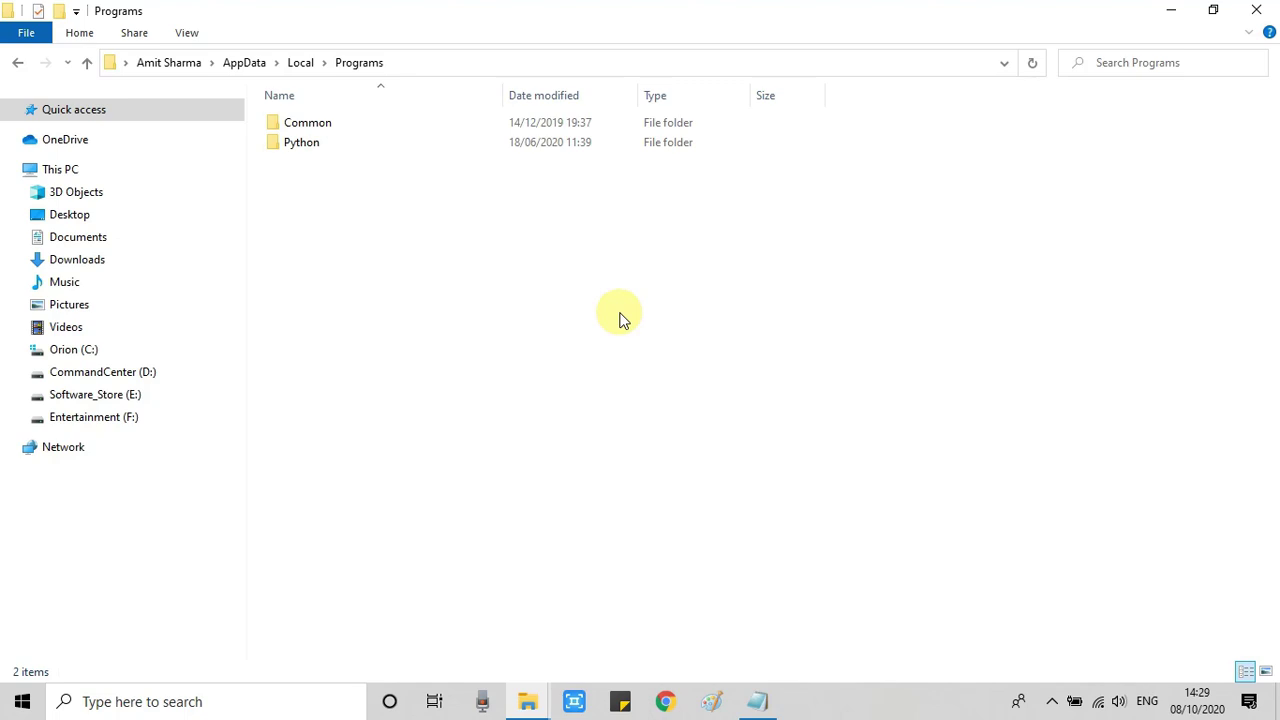
- Try to return to the Microsoft VS Code program folder, and open the Orion (C:) drive
{"action": "left_click", "coordinate": [14, 66]}
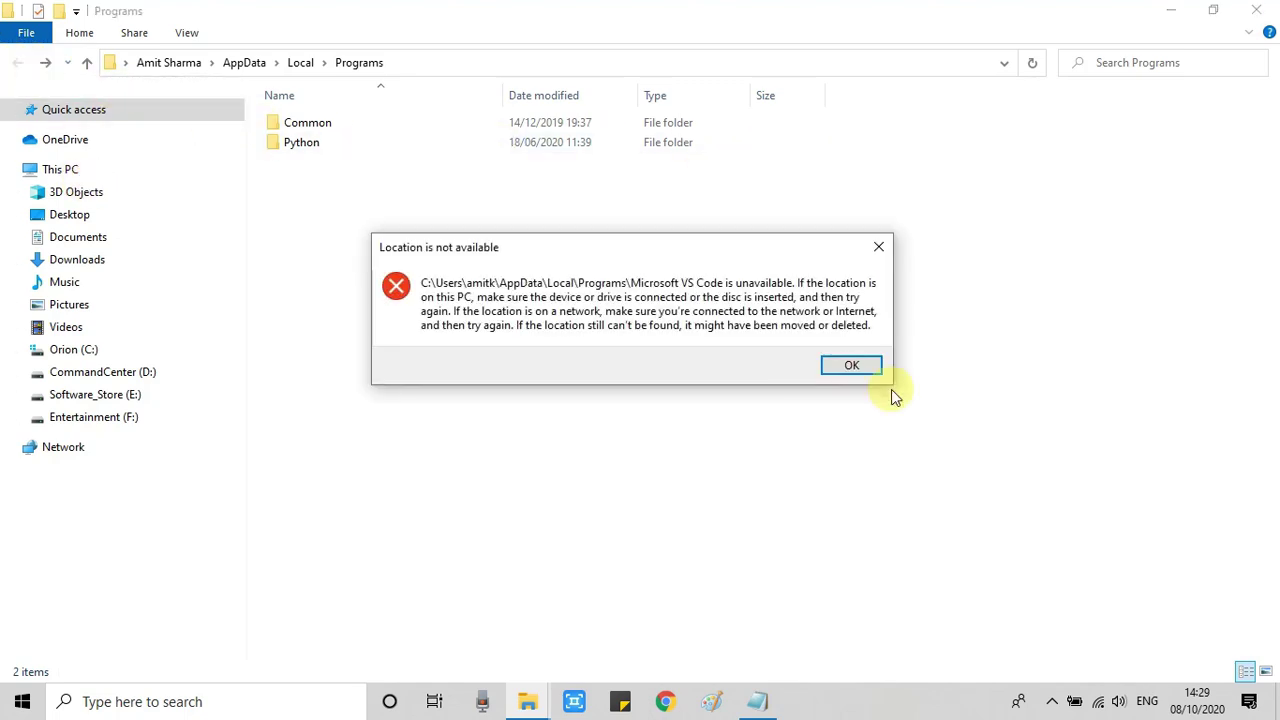
{"action": "left_click", "coordinate": [852, 366]}
{"action": "left_click", "coordinate": [105, 352]}
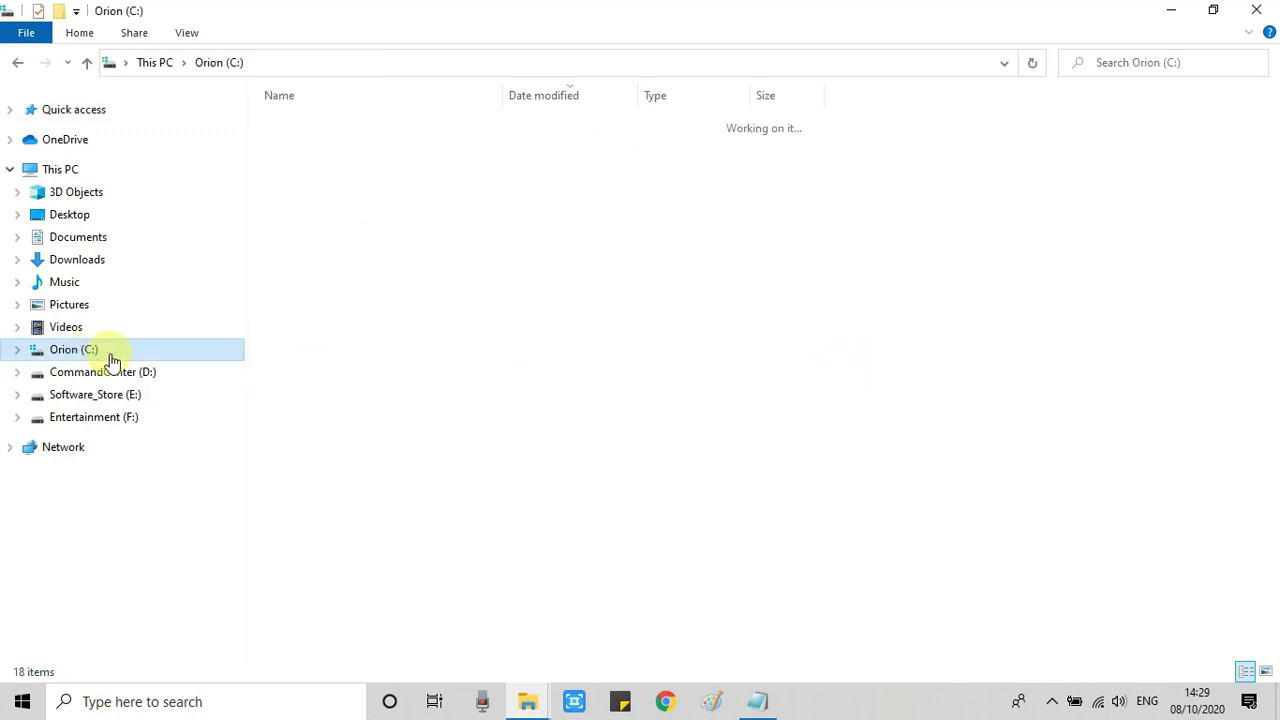
- Read Step 2 of the uninstall notes for the directory path to delete, and minimize the notes
{"action": "left_click", "coordinate": [757, 700]}
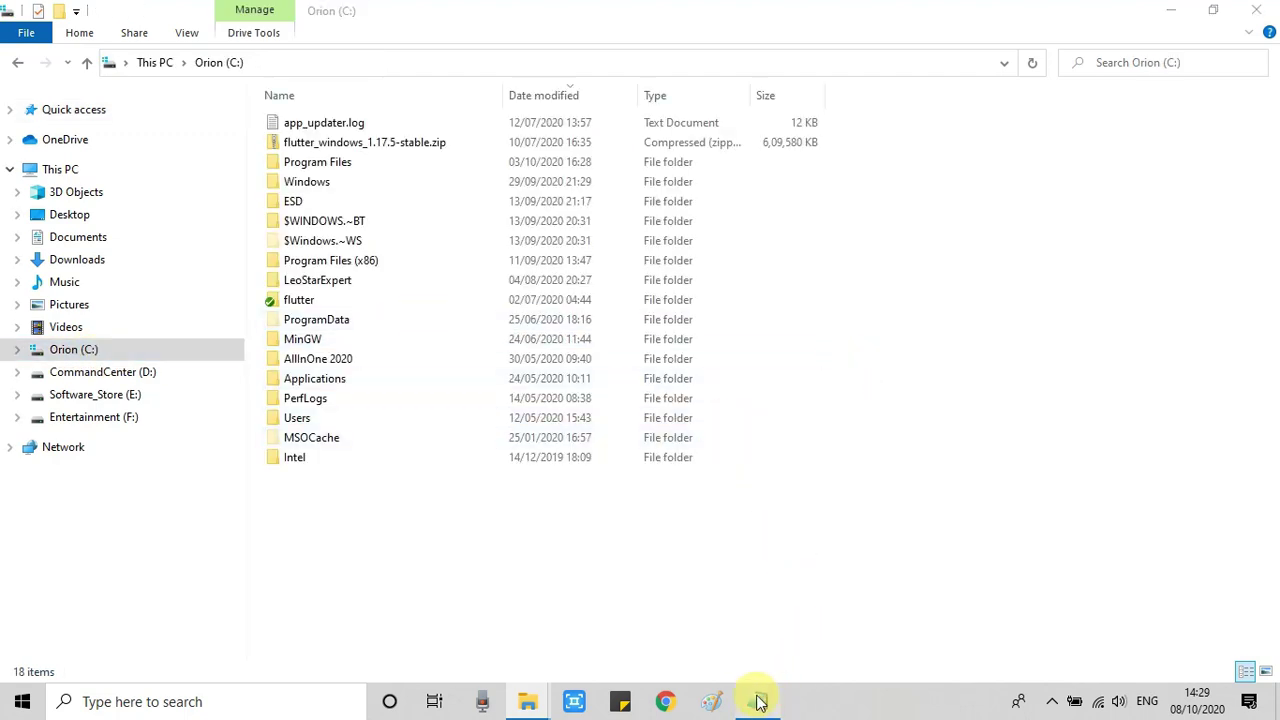
{"action": "left_click", "coordinate": [194, 371]}
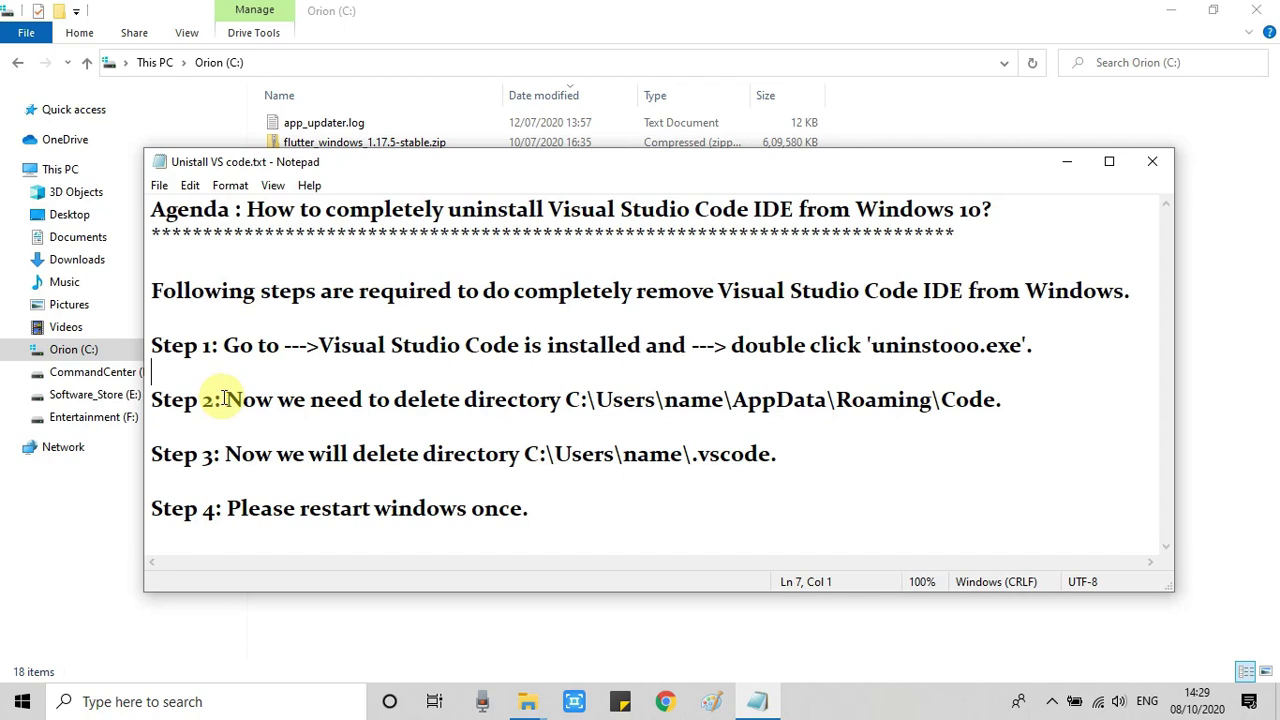
{"action": "mouse_move", "coordinate": [228, 400]}
{"action": "left_mouse_down"}
{"action": "mouse_move", "coordinate": [150, 400]}
{"action": "mouse_move", "coordinate": [984, 400]}
{"action": "mouse_move", "coordinate": [932, 400]}
{"action": "left_mouse_up"}
{"action": "left_click", "coordinate": [611, 400]}
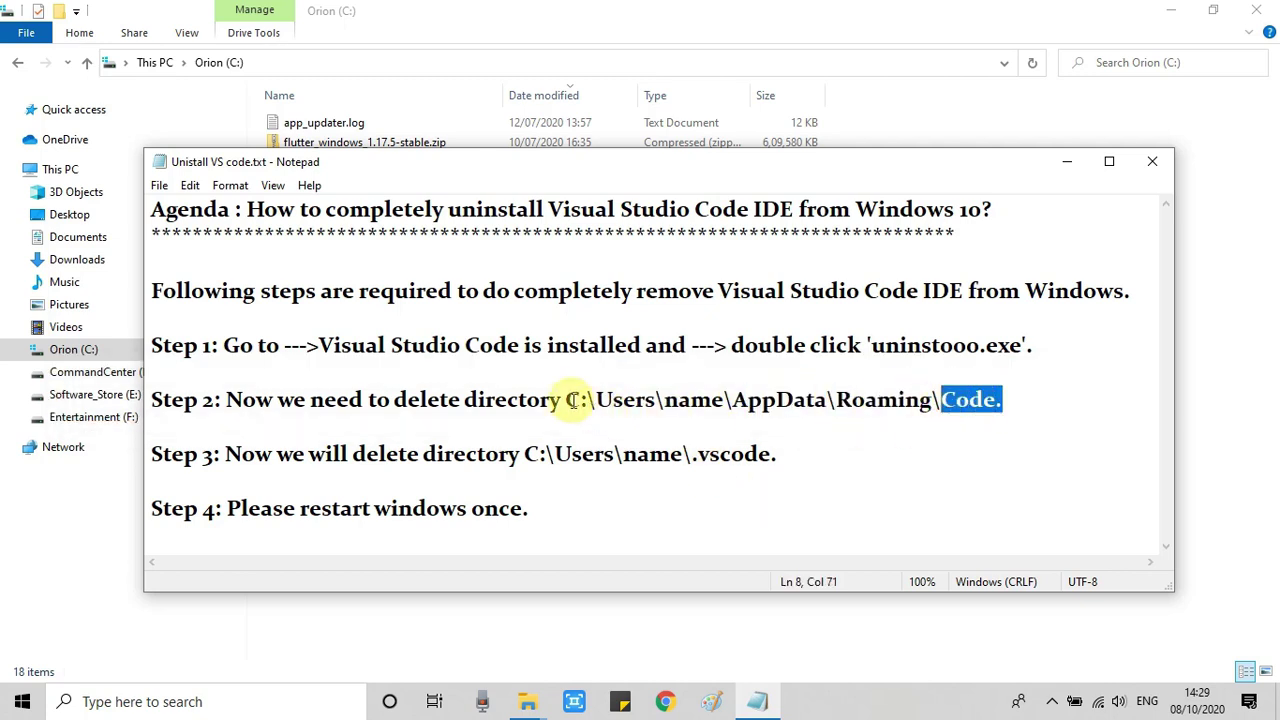
{"action": "left_click_drag", "start_coordinate": [566, 400], "coordinate": [988, 400]}
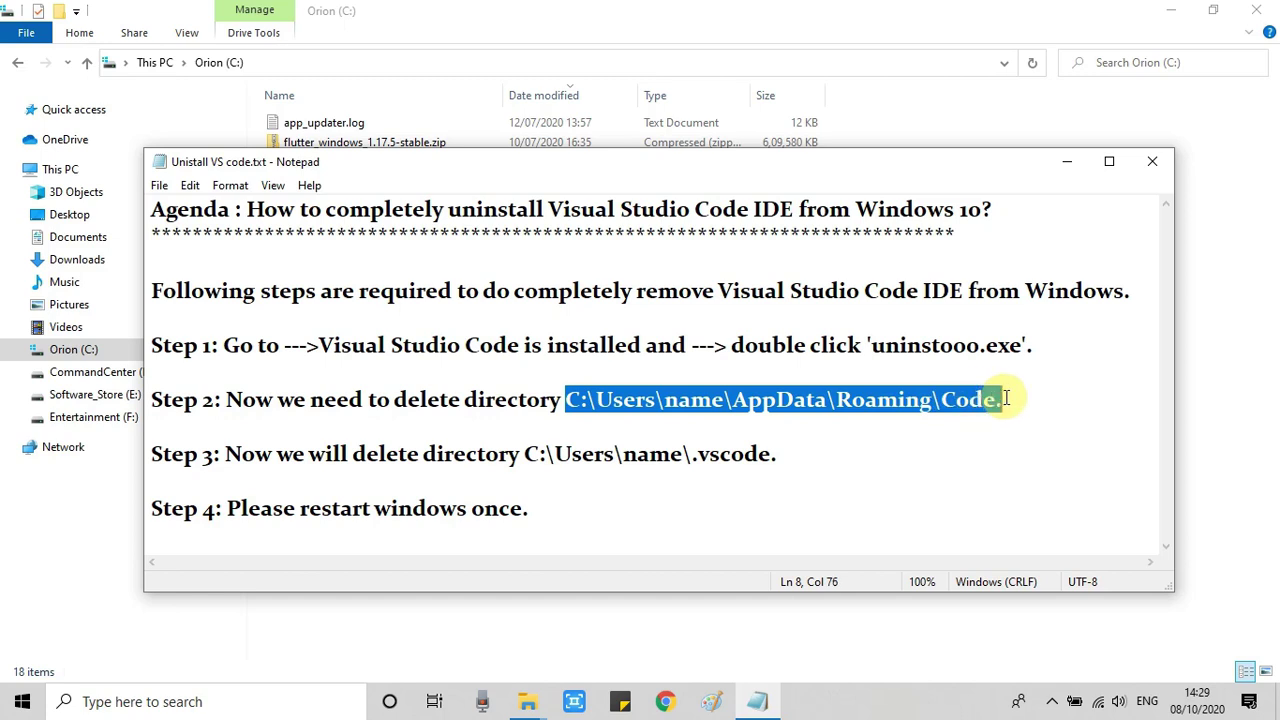
{"action": "left_click", "coordinate": [1068, 162]}
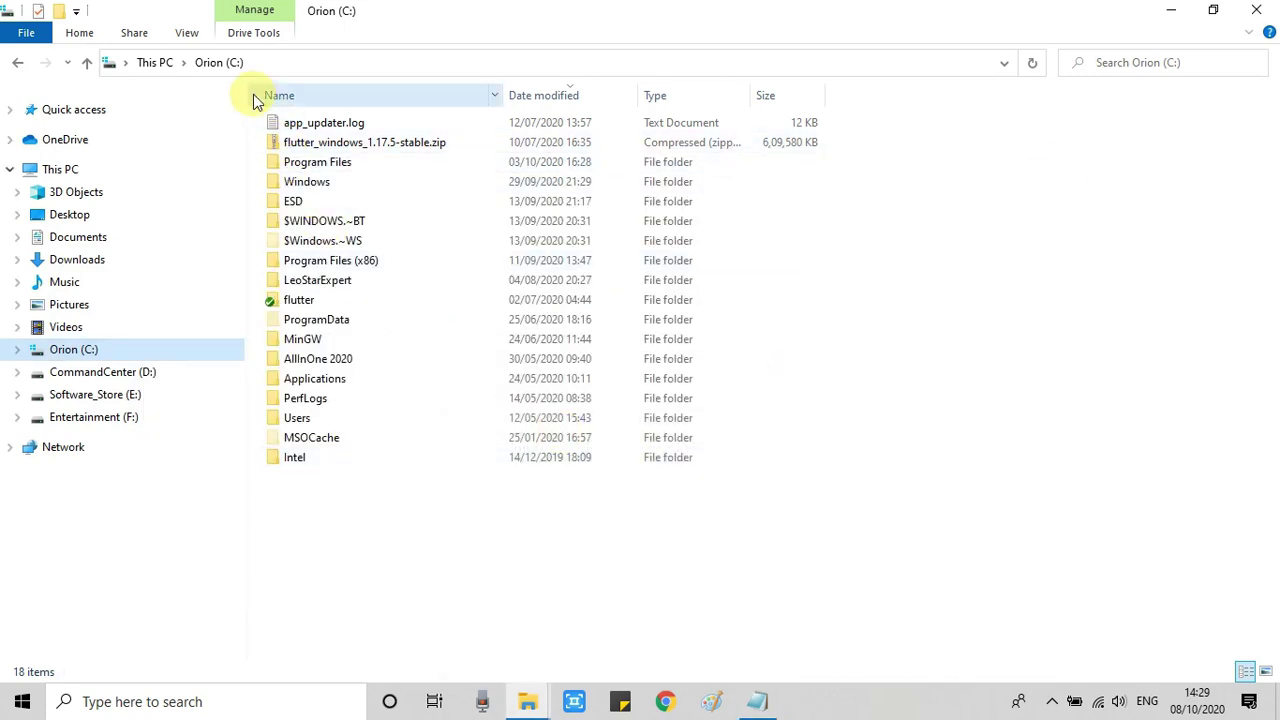
- Open the user's profile folder inside Users on the C: drive and select the AppData folder
{"action": "double_click", "coordinate": [316, 421]}
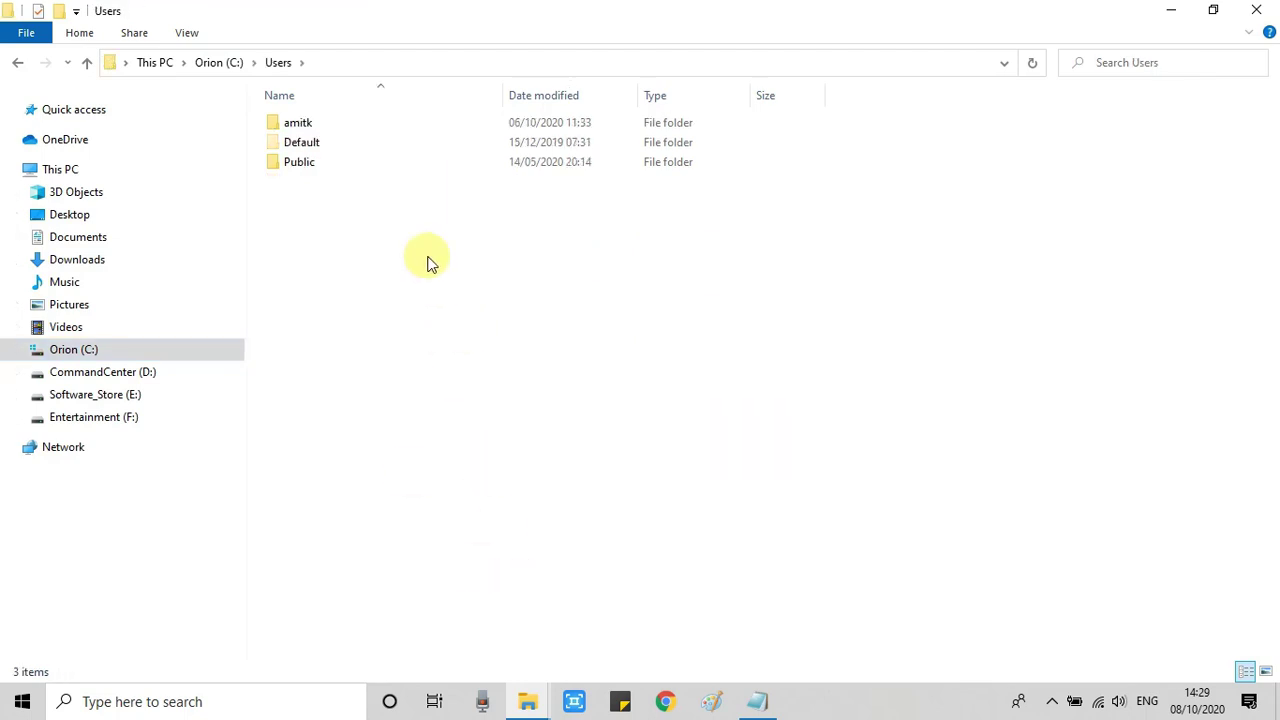
{"action": "double_click", "coordinate": [308, 124]}
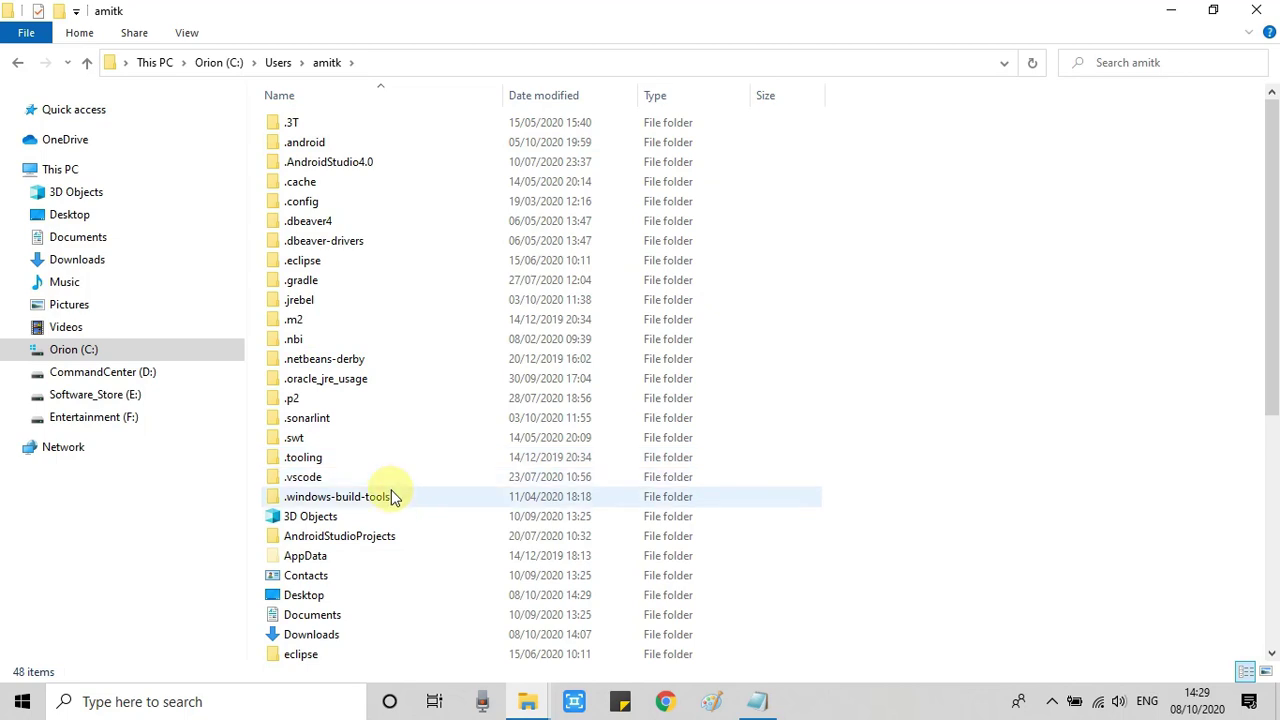
{"action": "scroll", "coordinate": [392, 497], "scroll_direction": "down", "scroll_amount": 2}
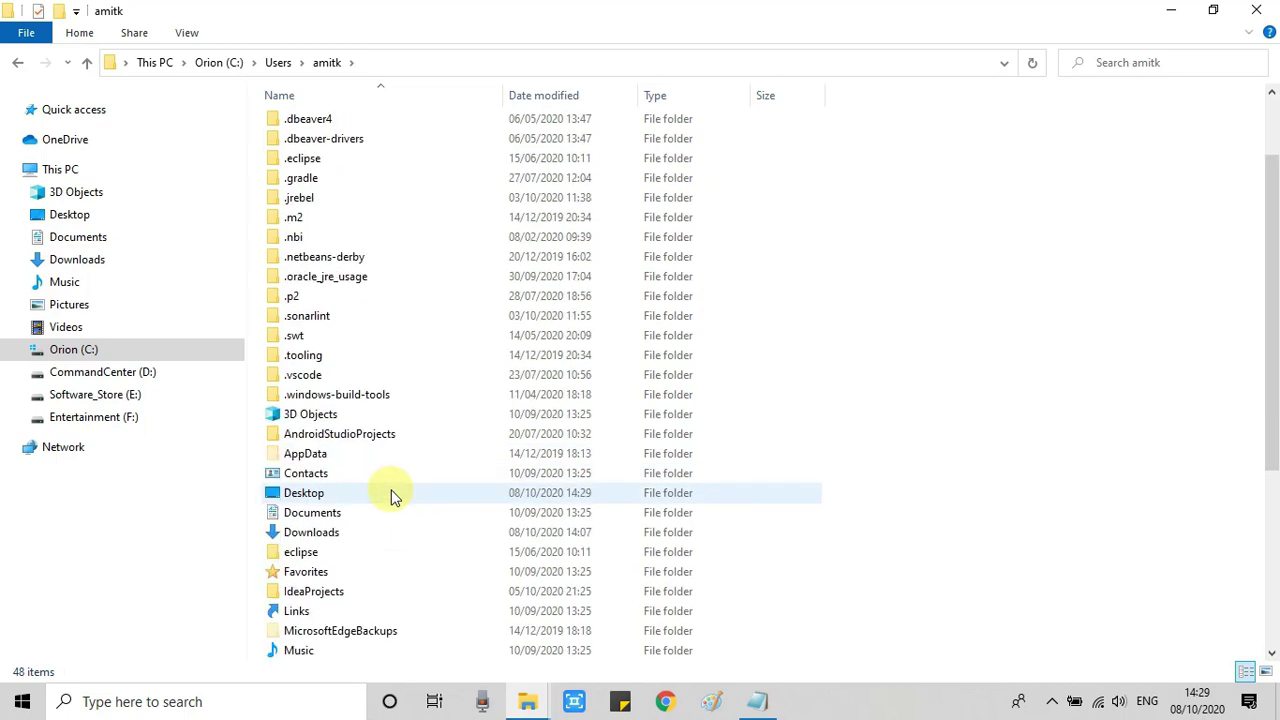
{"action": "left_click", "coordinate": [328, 460]}
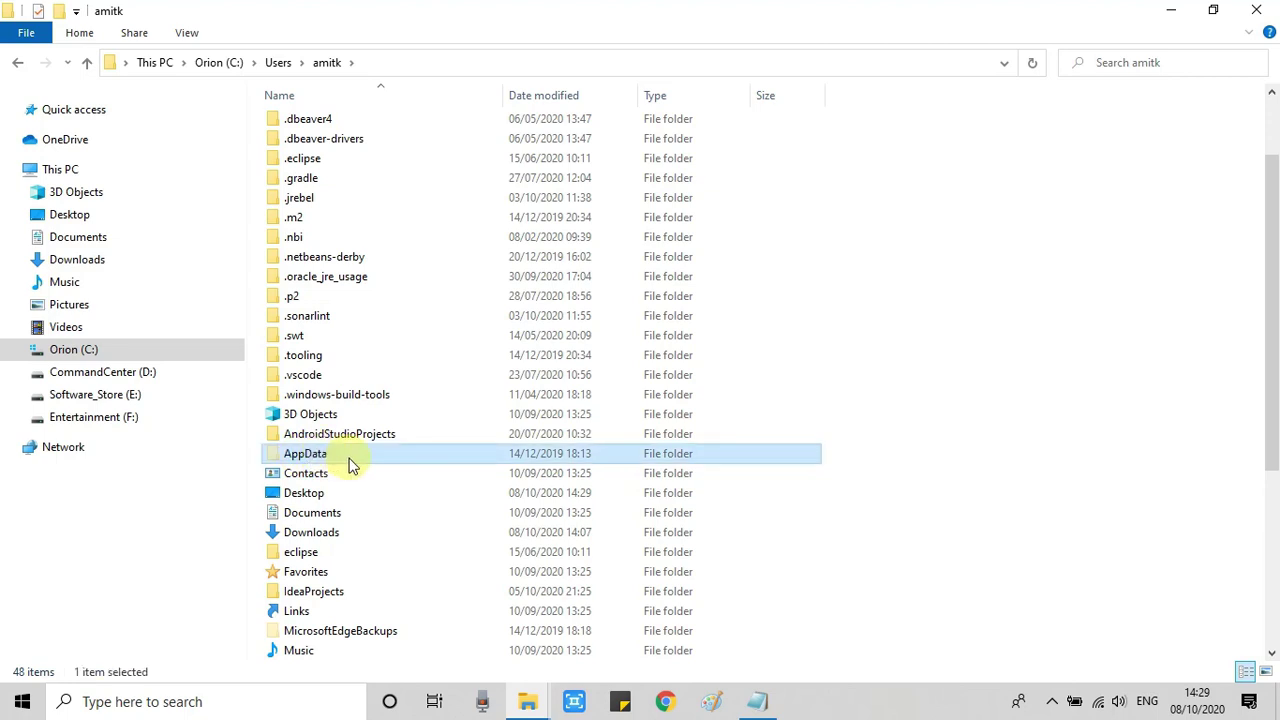
- Turn the display of hidden items off and back on in the profile folder
{"action": "left_click", "coordinate": [192, 36]}
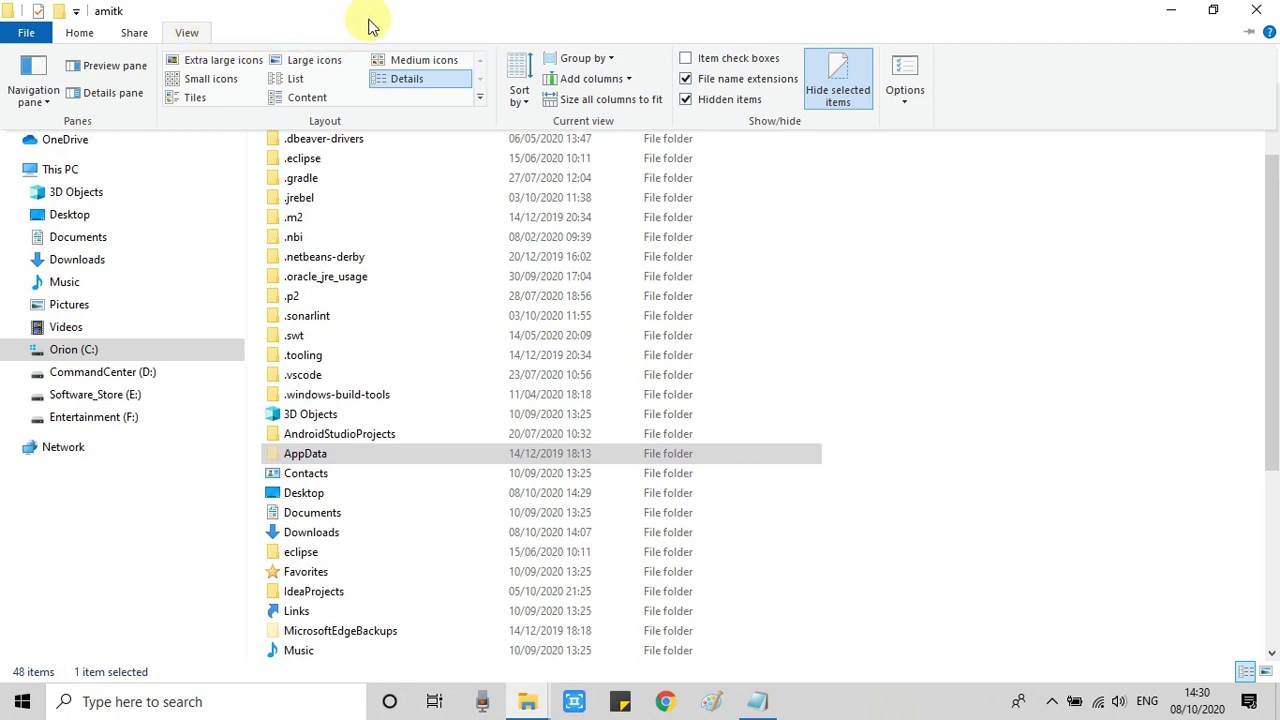
{"action": "left_click", "coordinate": [686, 100]}
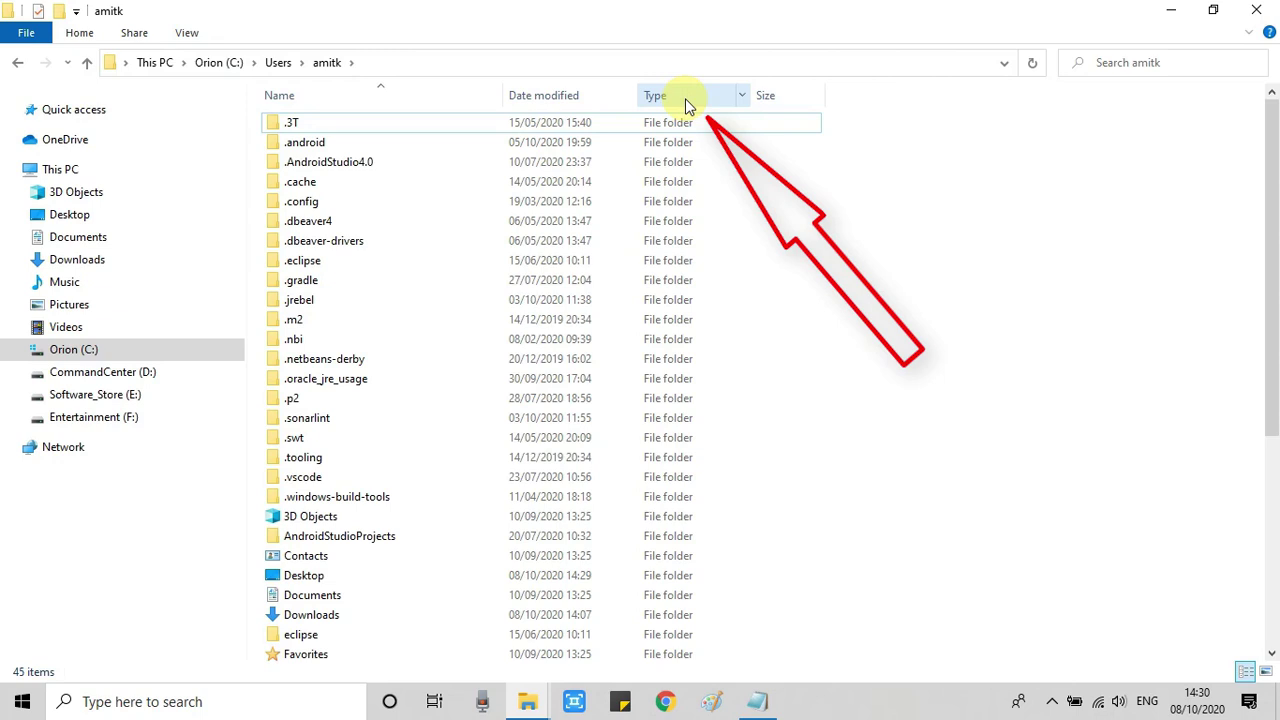
{"action": "left_click", "coordinate": [192, 34]}
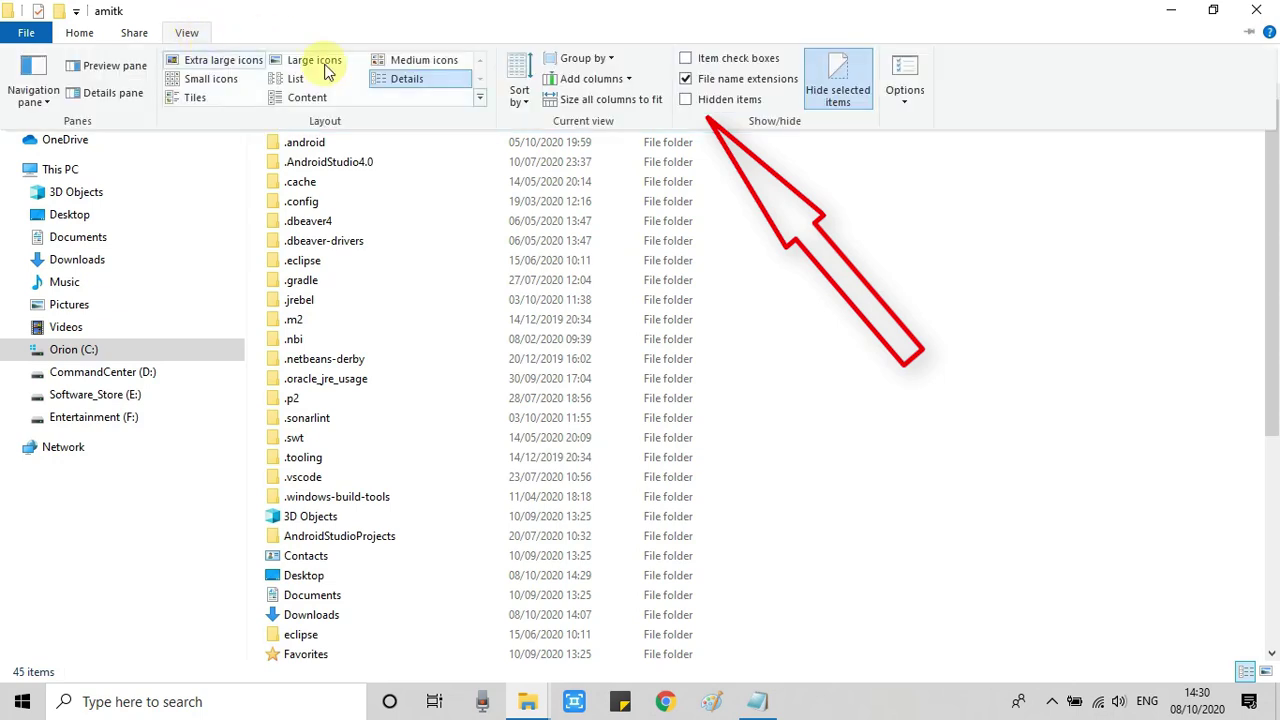
{"action": "left_click", "coordinate": [686, 101]}
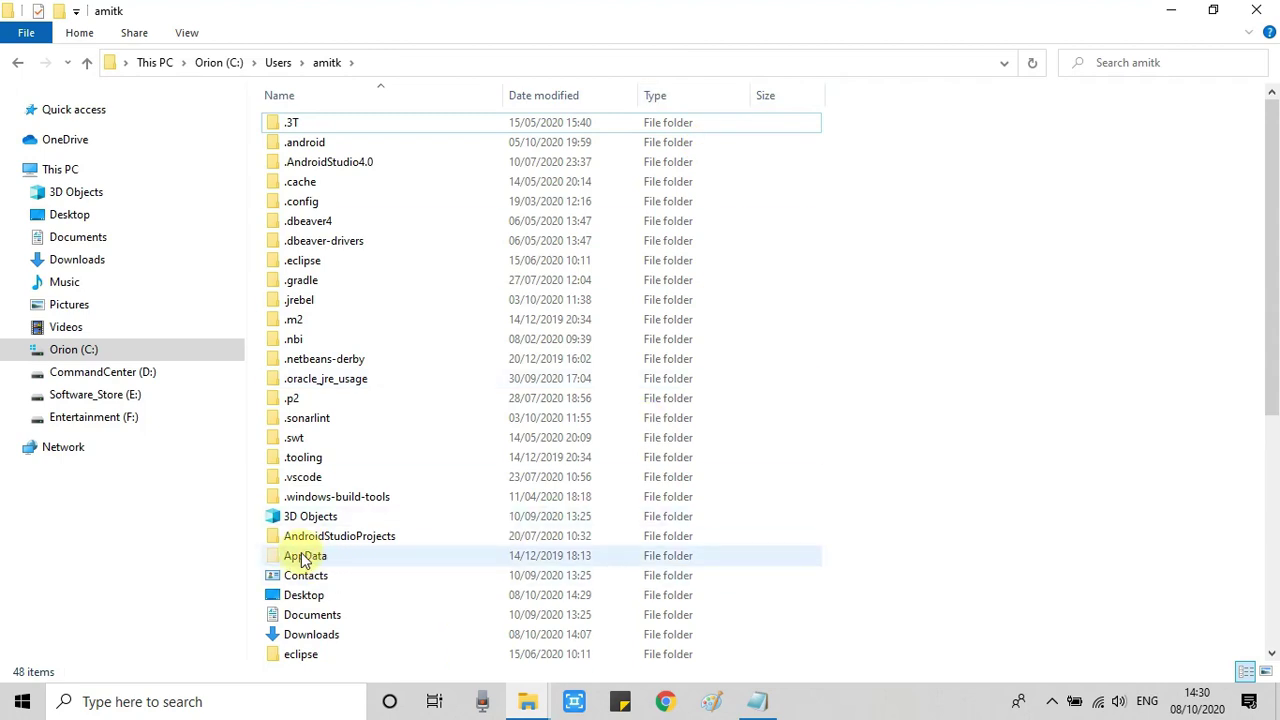
- Delete the Code folder from AppData\Roaming
{"action": "double_click", "coordinate": [314, 563]}
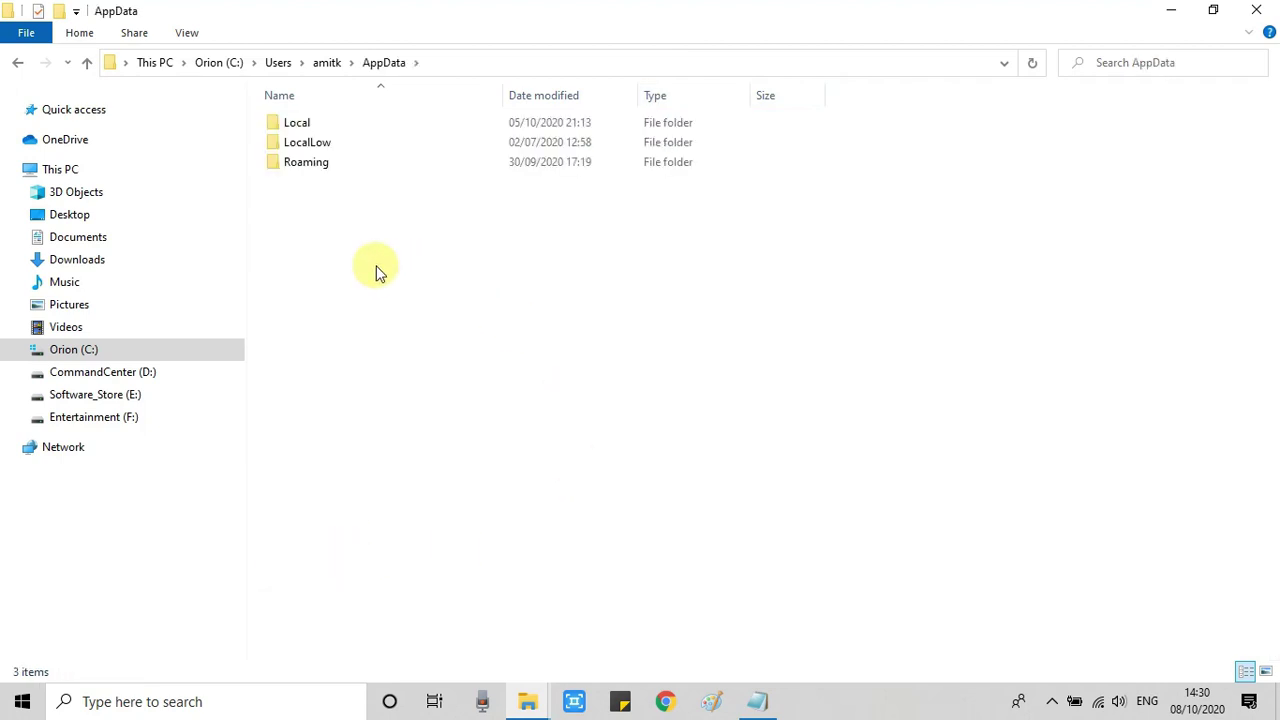
{"action": "double_click", "coordinate": [325, 170]}
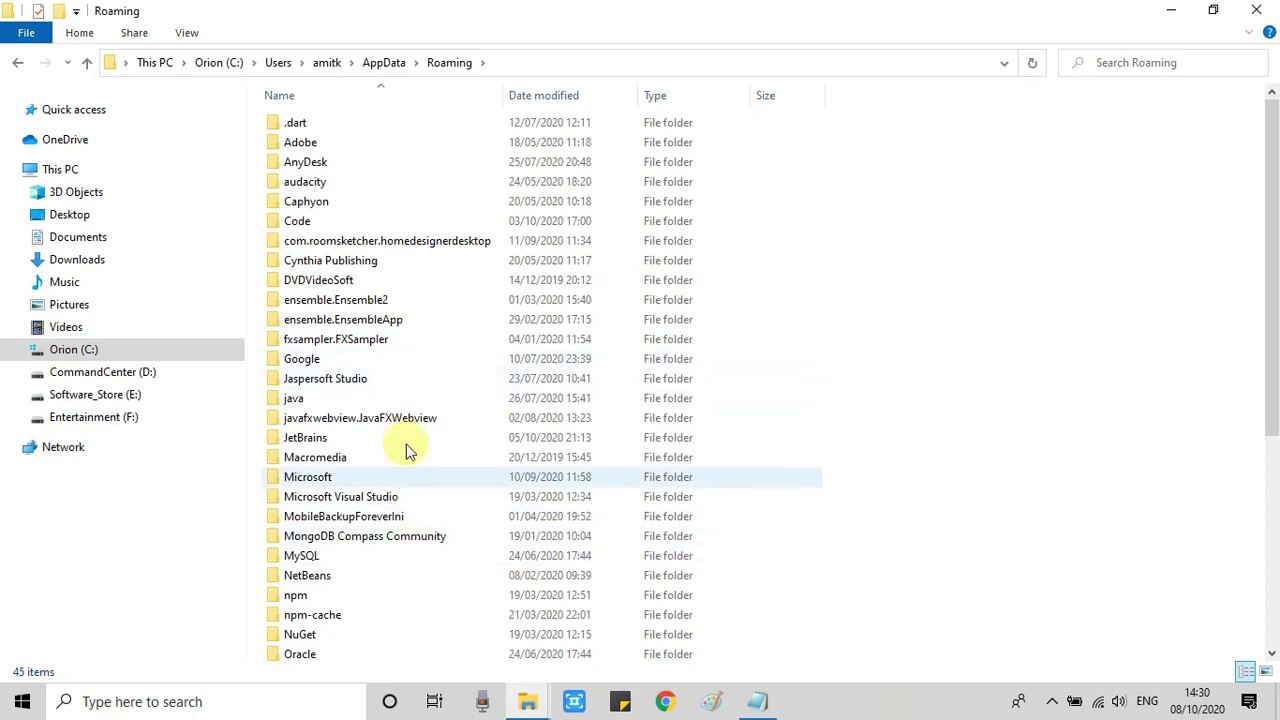
{"action": "left_click", "coordinate": [297, 224]}
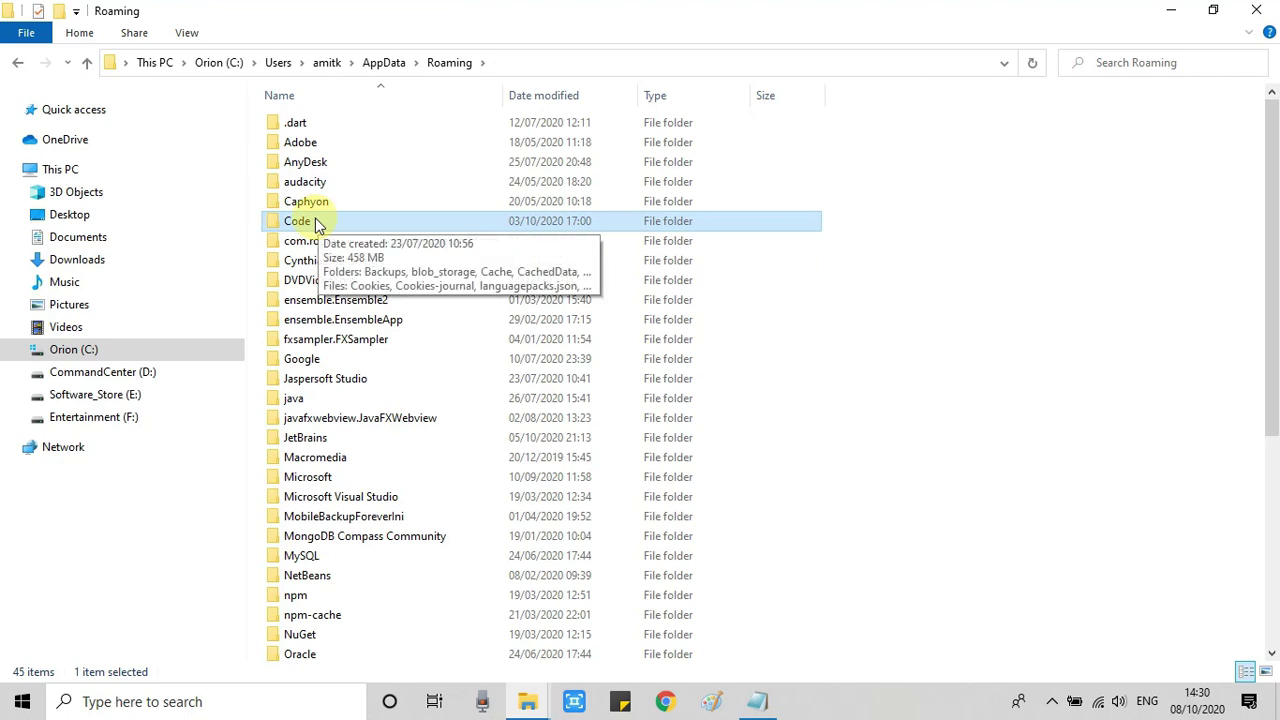
{"action": "key", "text": "Delete"}
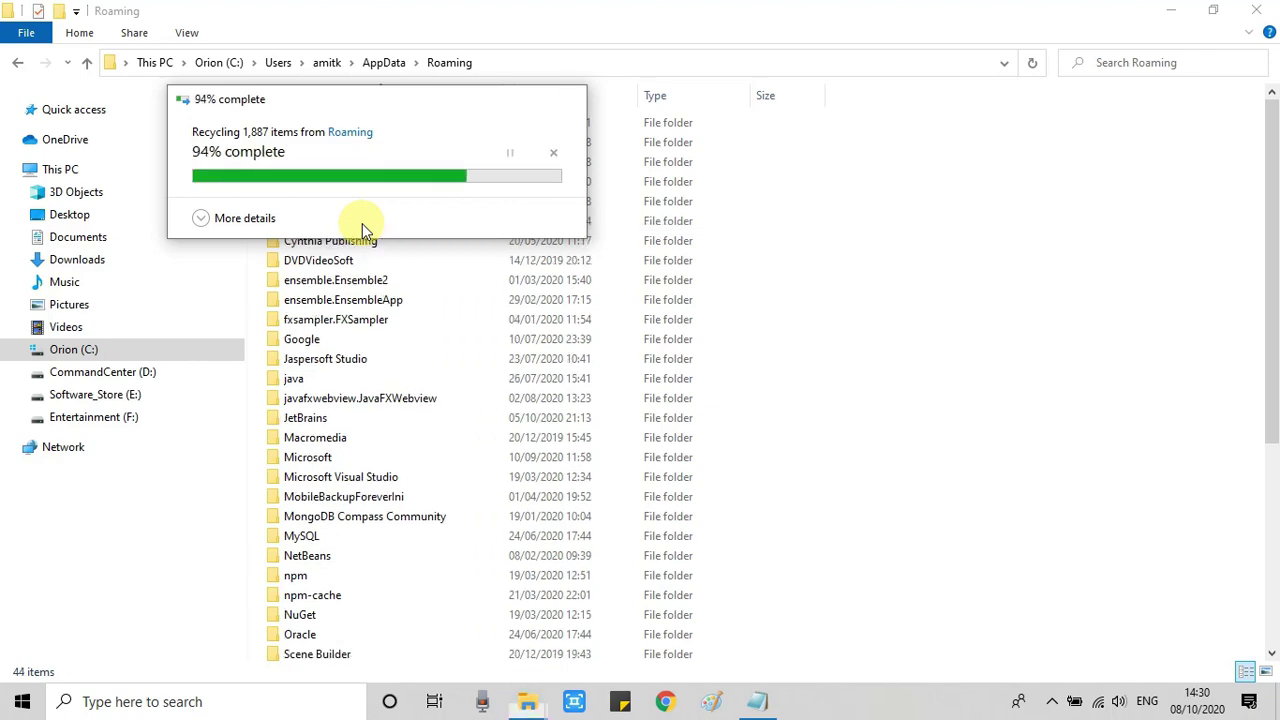
- Switch to the uninstall notes in Notepad, read Step 3 for the directory path to delete, and minimize the notes
{"action": "left_click", "coordinate": [740, 437]}
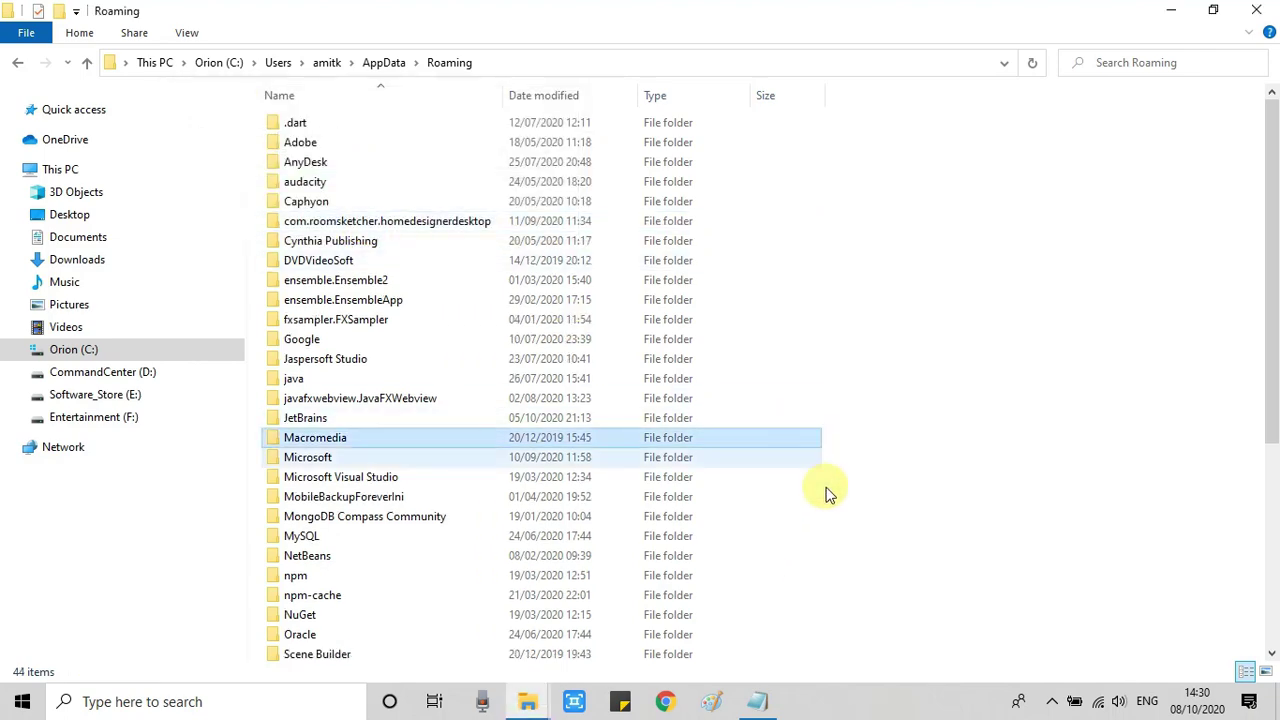
{"action": "left_click", "coordinate": [776, 705]}
{"action": "left_click", "coordinate": [714, 480]}
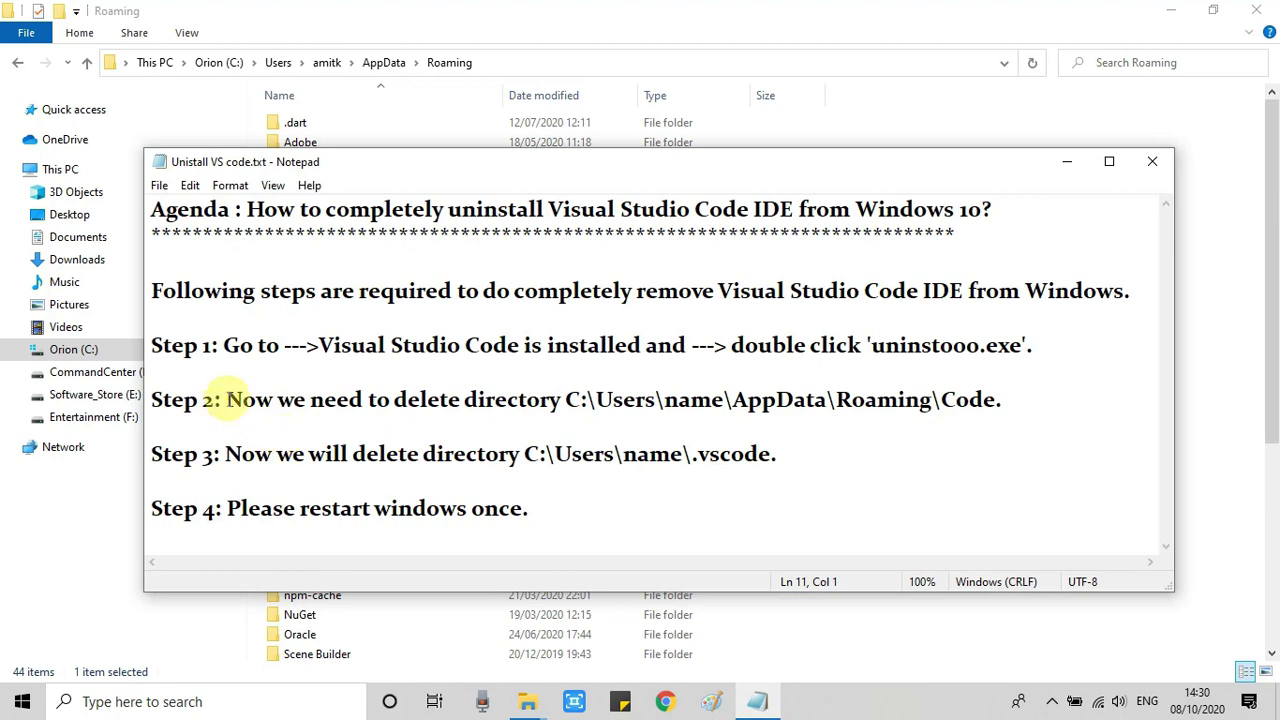
{"action": "left_click_drag", "start_coordinate": [224, 399], "coordinate": [125, 395]}
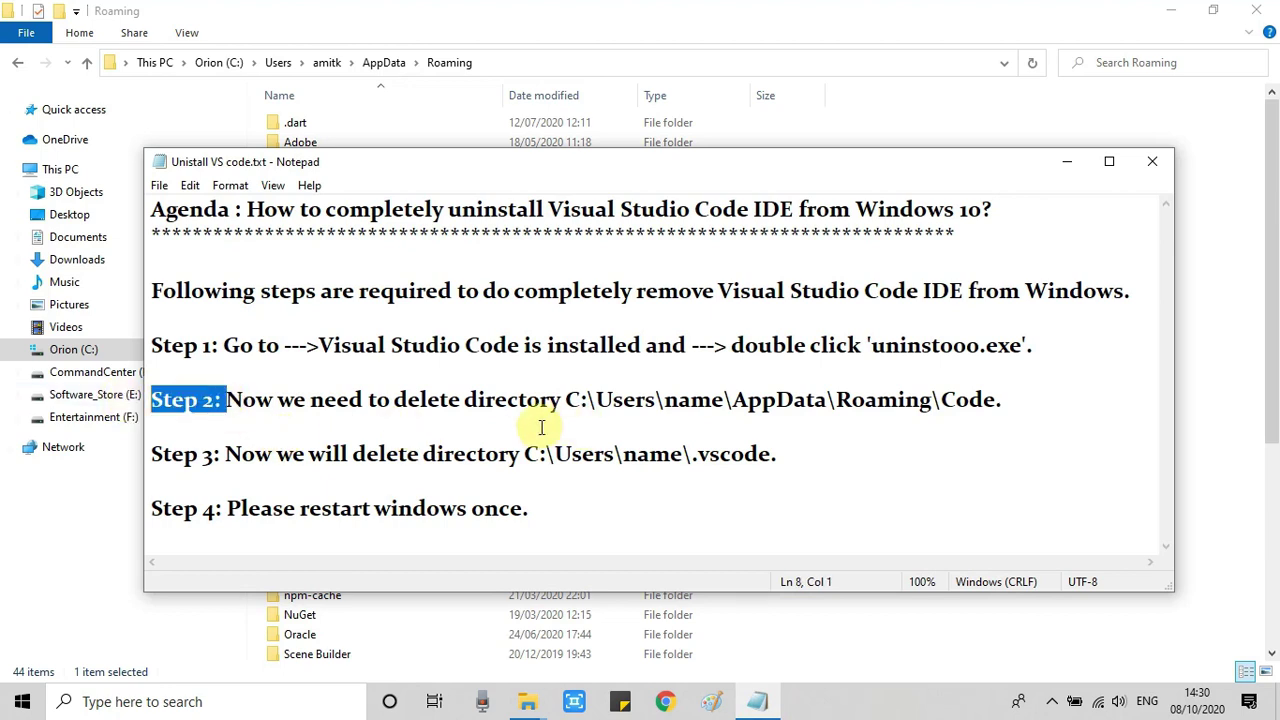
{"action": "left_click_drag", "start_coordinate": [152, 455], "coordinate": [440, 440]}
{"action": "left_click_drag", "start_coordinate": [226, 455], "coordinate": [512, 457]}
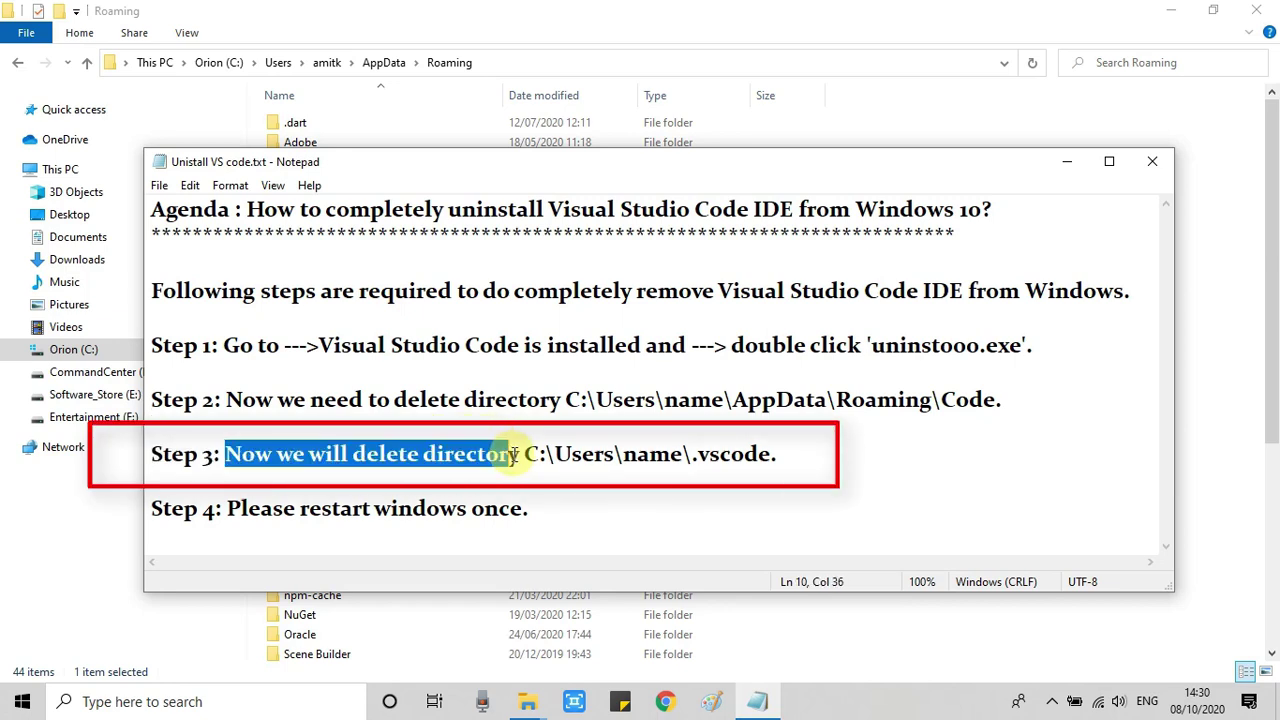
{"action": "left_click_drag", "start_coordinate": [692, 455], "coordinate": [773, 455]}
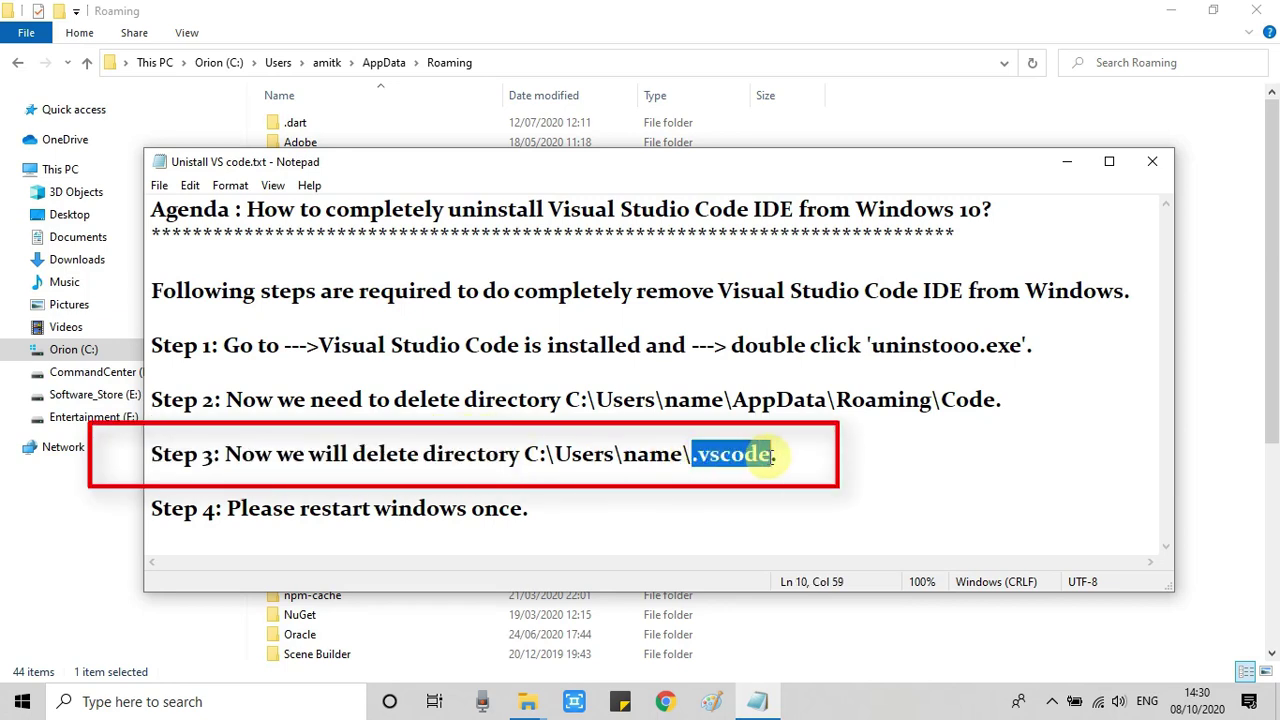
{"action": "left_click_drag", "start_coordinate": [524, 455], "coordinate": [808, 447]}
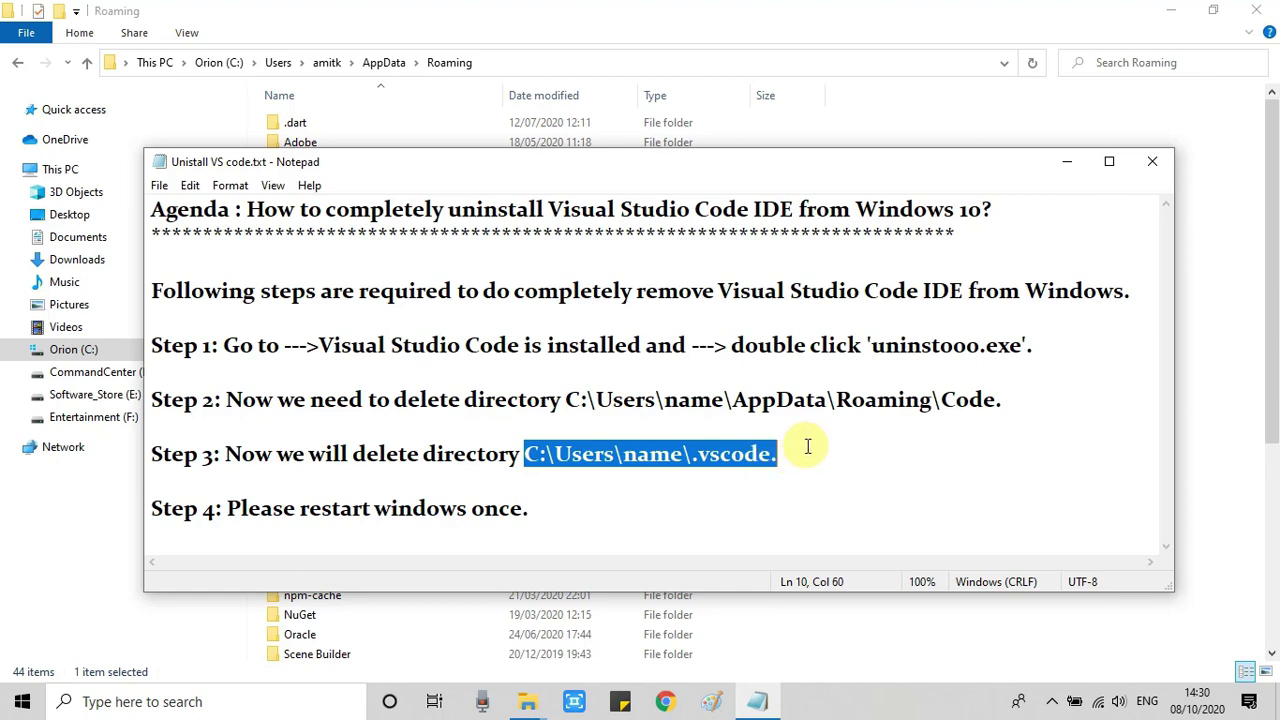
{"action": "left_click", "coordinate": [1068, 165]}
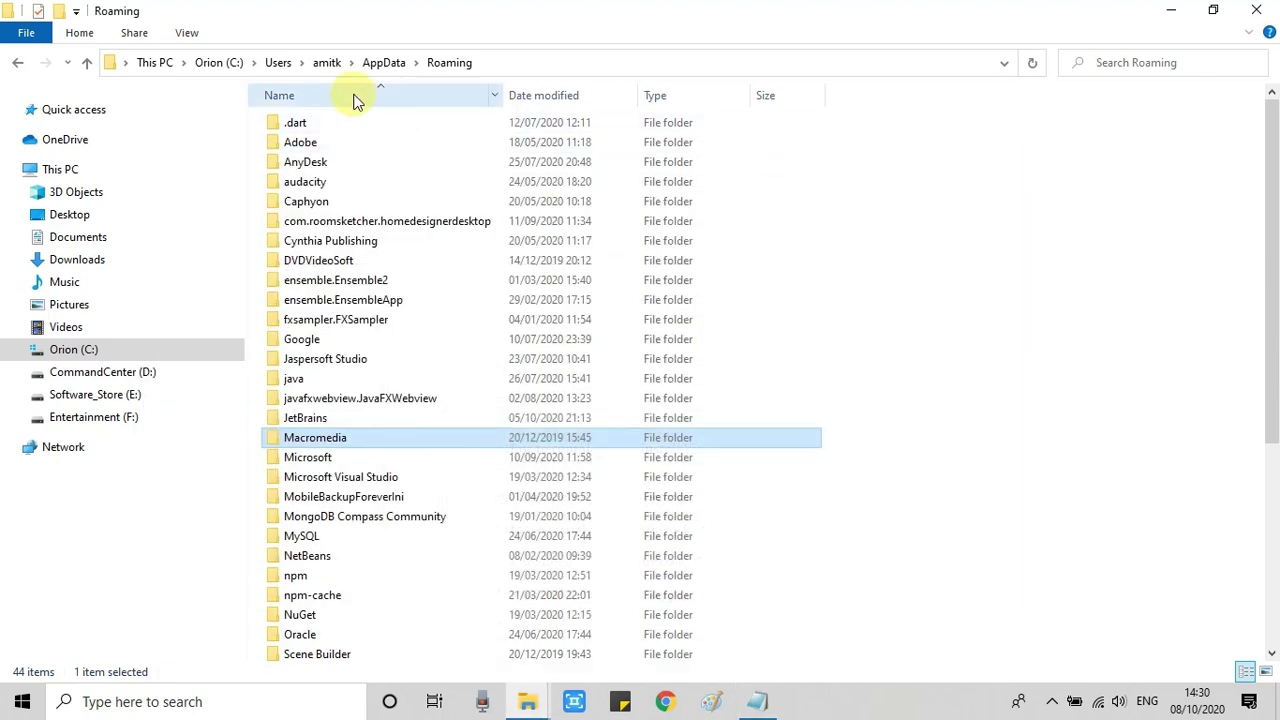
- Return to the user's profile folder inside Users on the C: drive and delete its .vscode folder
{"action": "left_click", "coordinate": [277, 64]}
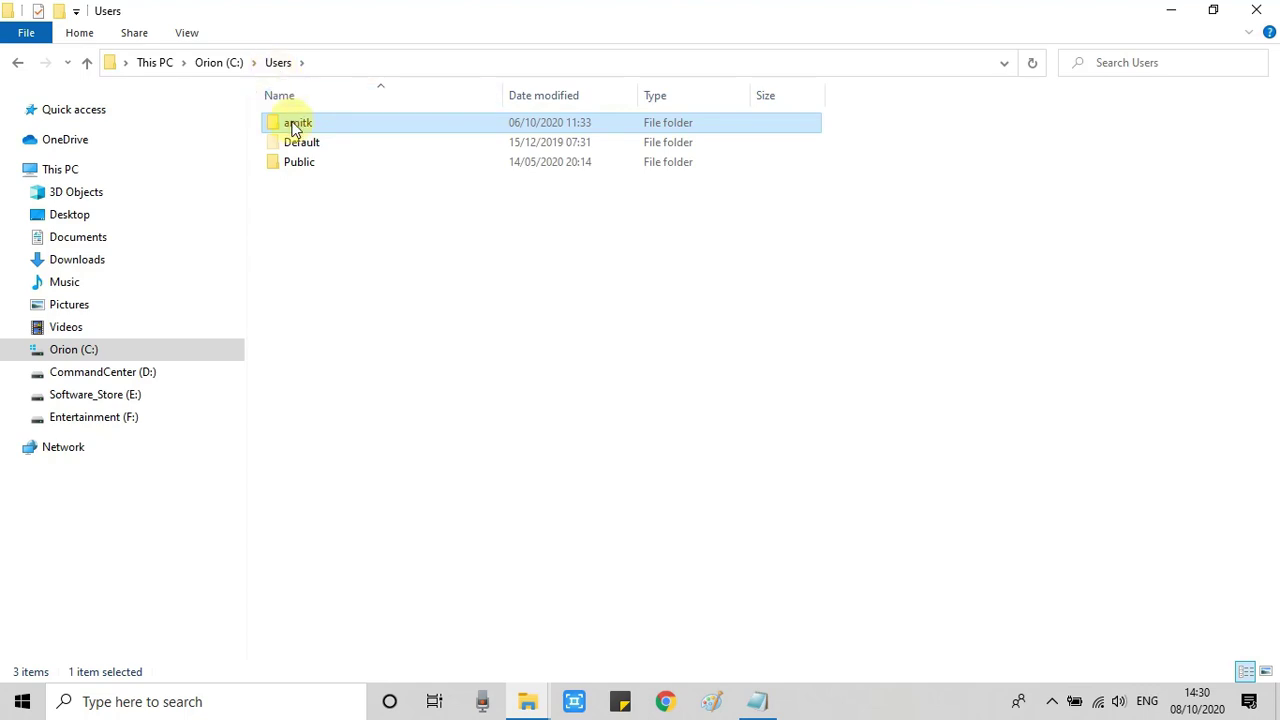
{"action": "double_click", "coordinate": [300, 126]}
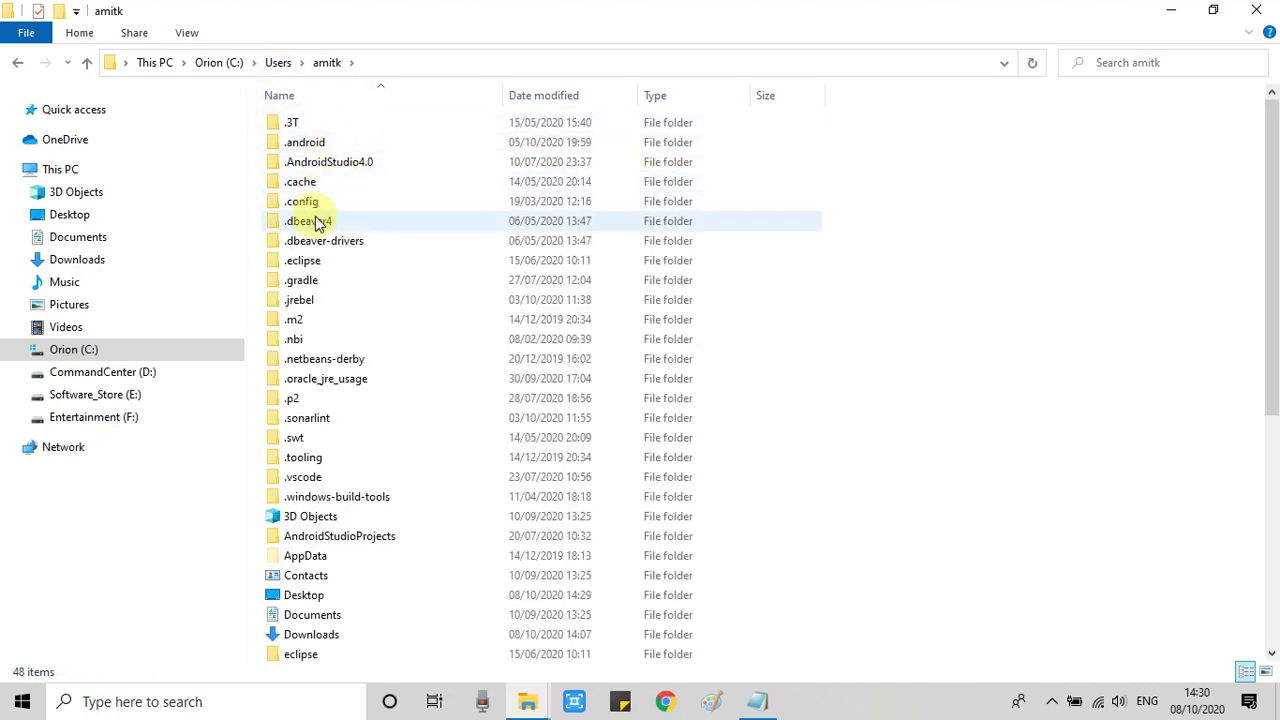
{"action": "left_click", "coordinate": [308, 480]}
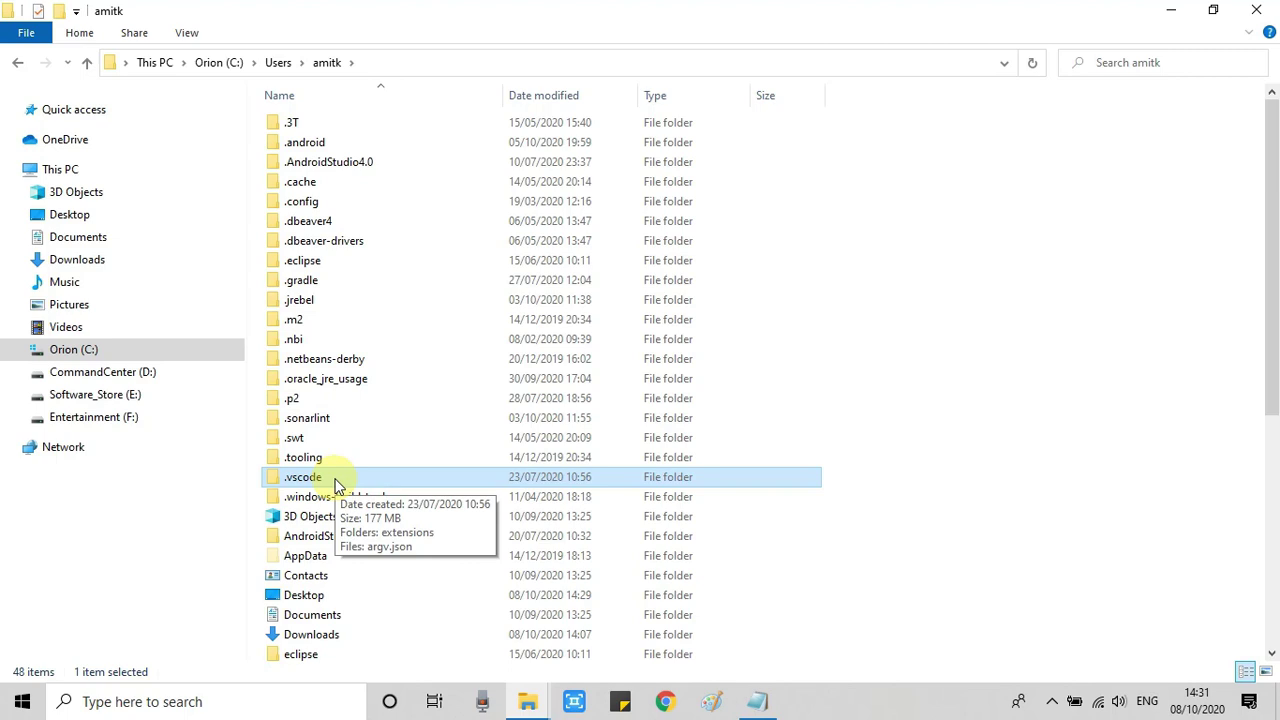
{"action": "right_click", "coordinate": [335, 485]}
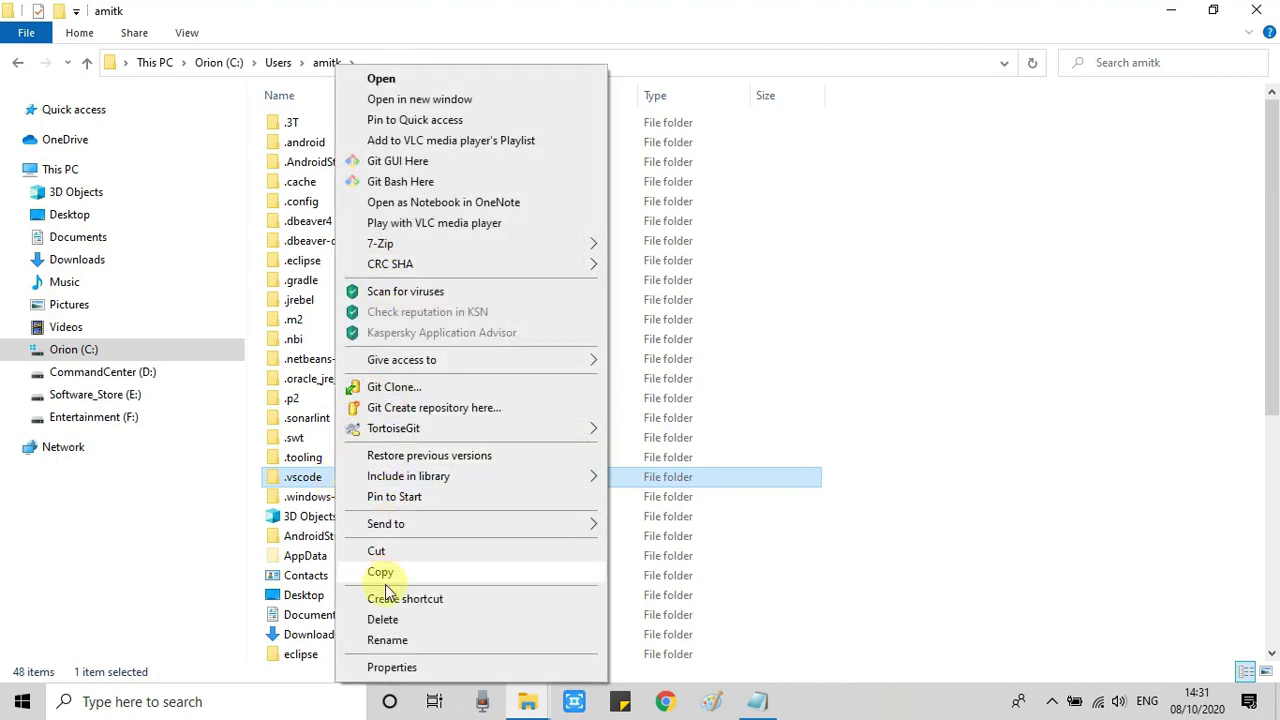
{"action": "left_click", "coordinate": [385, 619]}
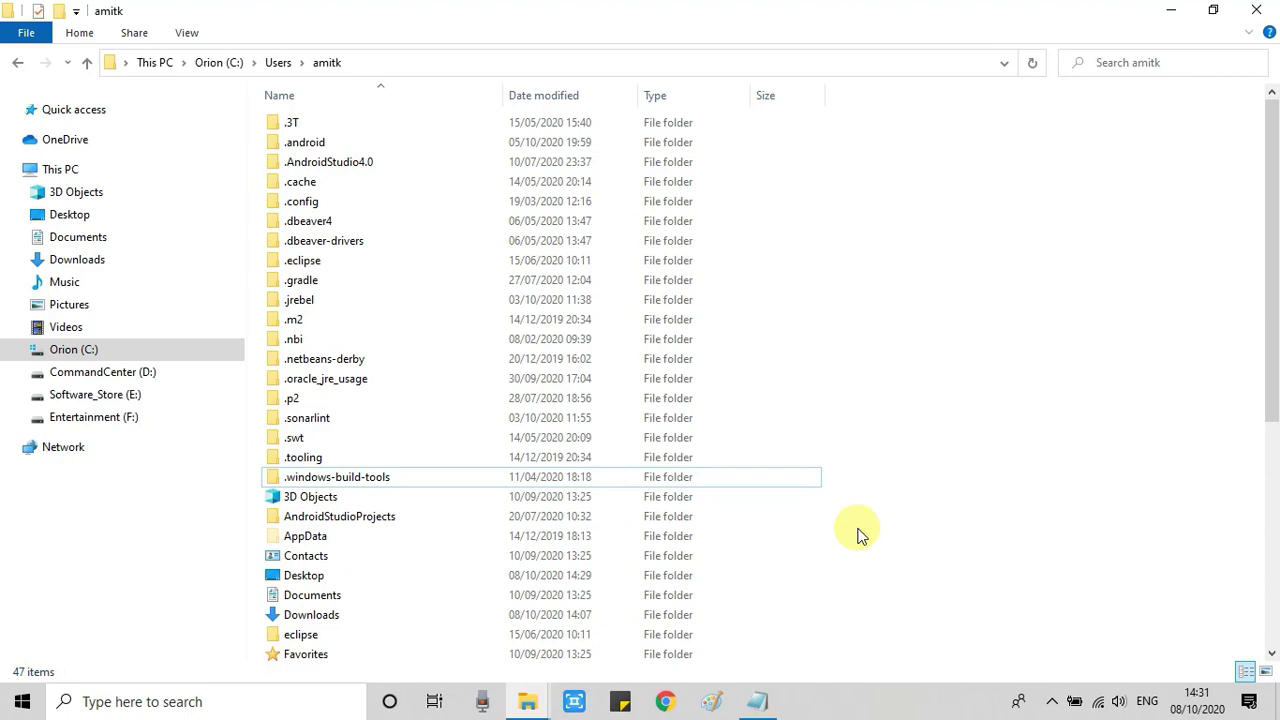
- Bring the uninstall notes back up in Notepad and read Step 4 for the final action after deleting the folders
{"action": "left_click", "coordinate": [760, 703]}
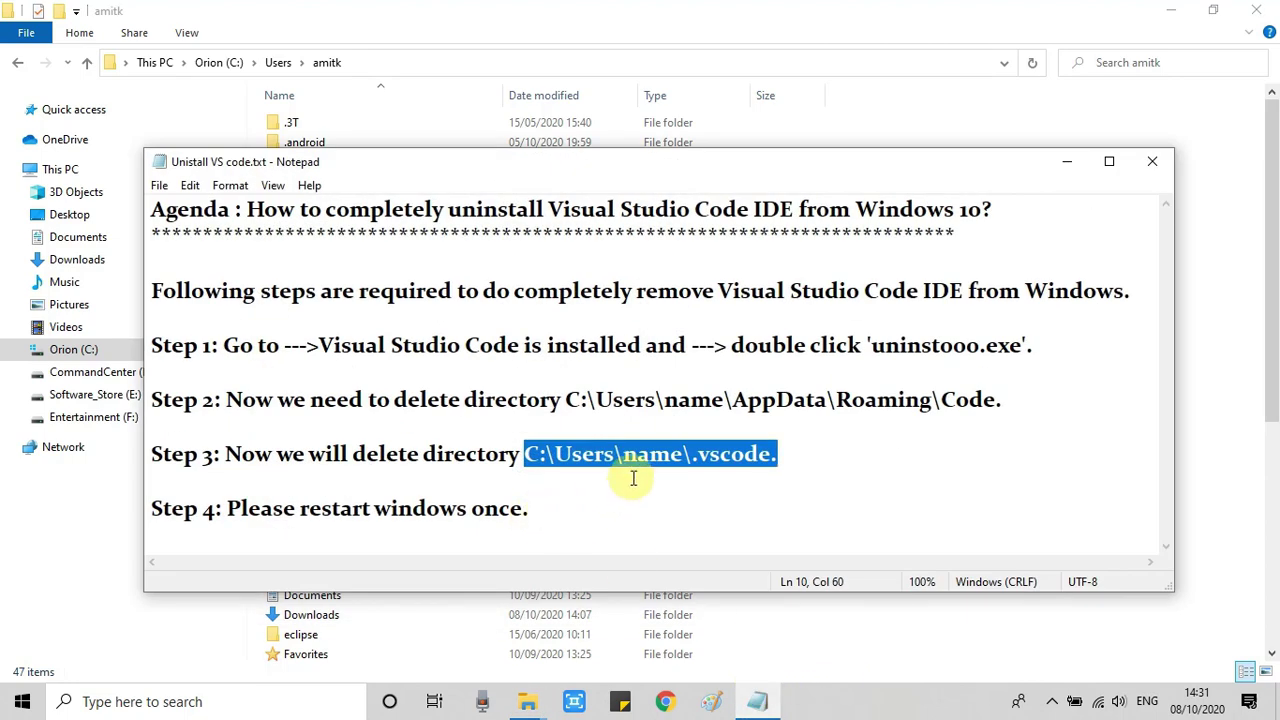
{"action": "left_click", "coordinate": [766, 453]}
{"action": "left_click_drag", "start_coordinate": [225, 453], "coordinate": [155, 455]}
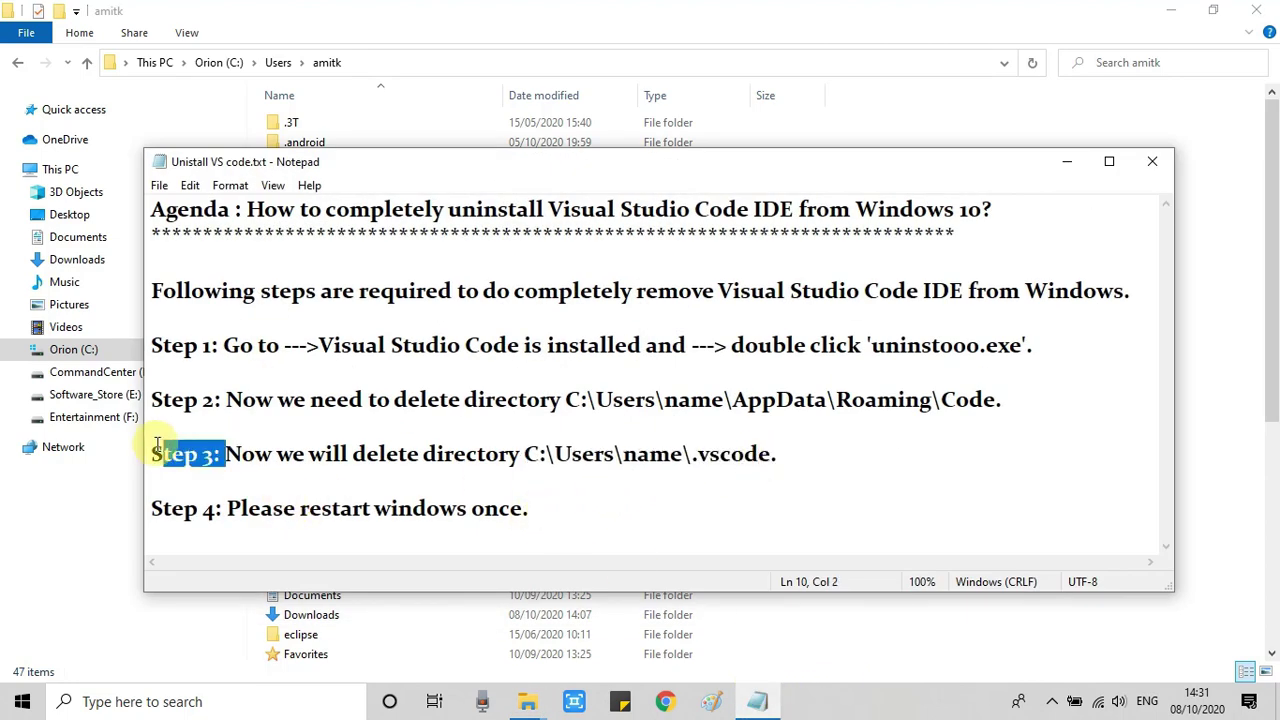
{"action": "left_click", "coordinate": [242, 455]}
{"action": "left_click_drag", "start_coordinate": [228, 508], "coordinate": [537, 504]}
{"action": "left_click", "coordinate": [306, 508]}
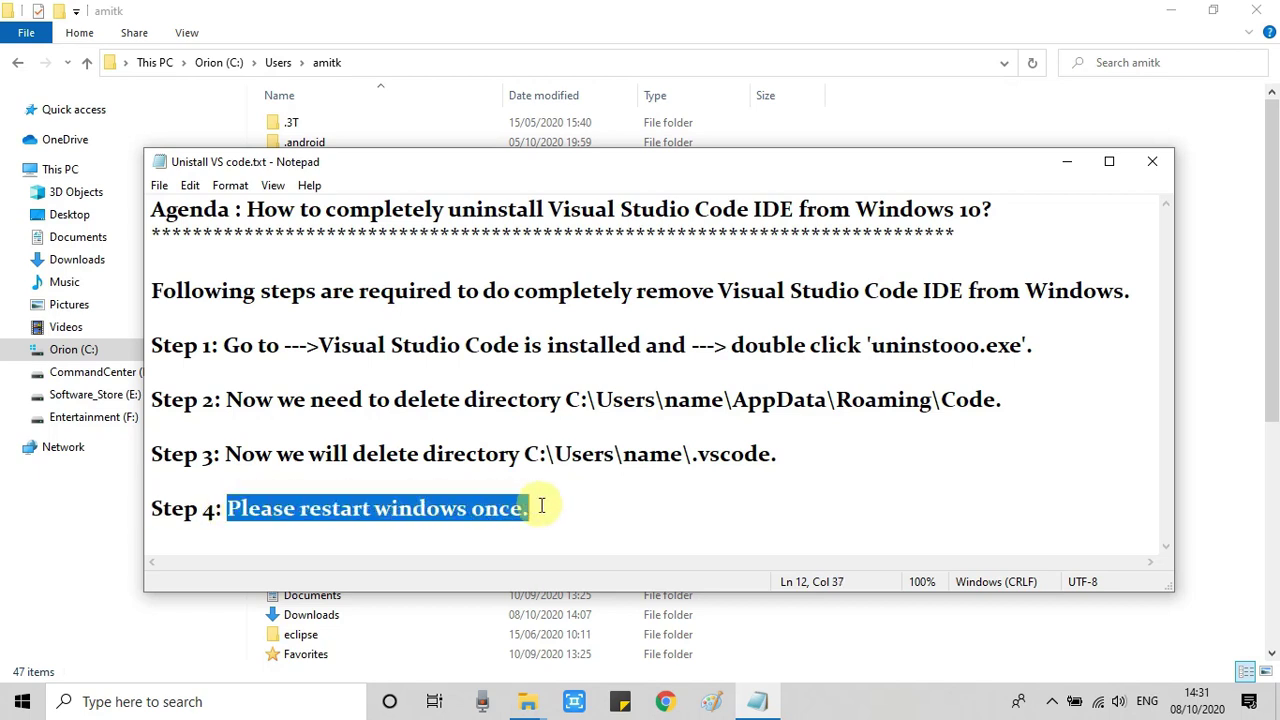
{"action": "left_click", "coordinate": [596, 518]}
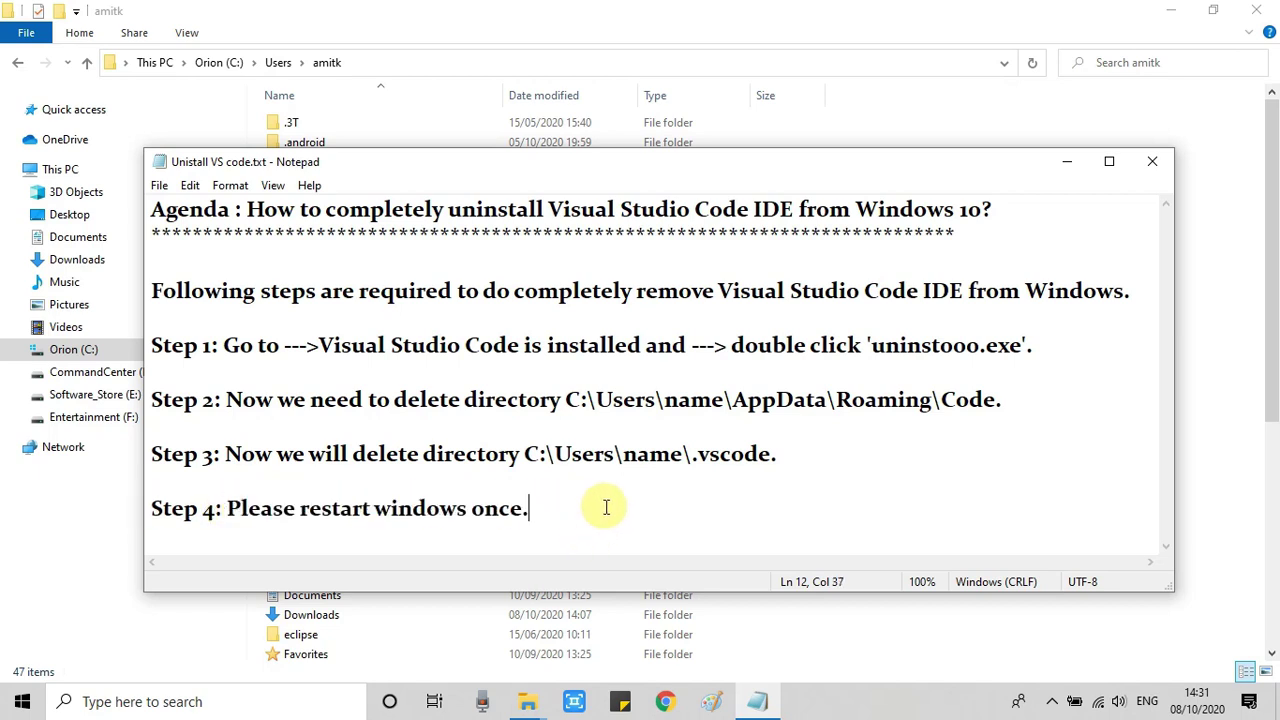
{"action": "left_click", "coordinate": [24, 704]}
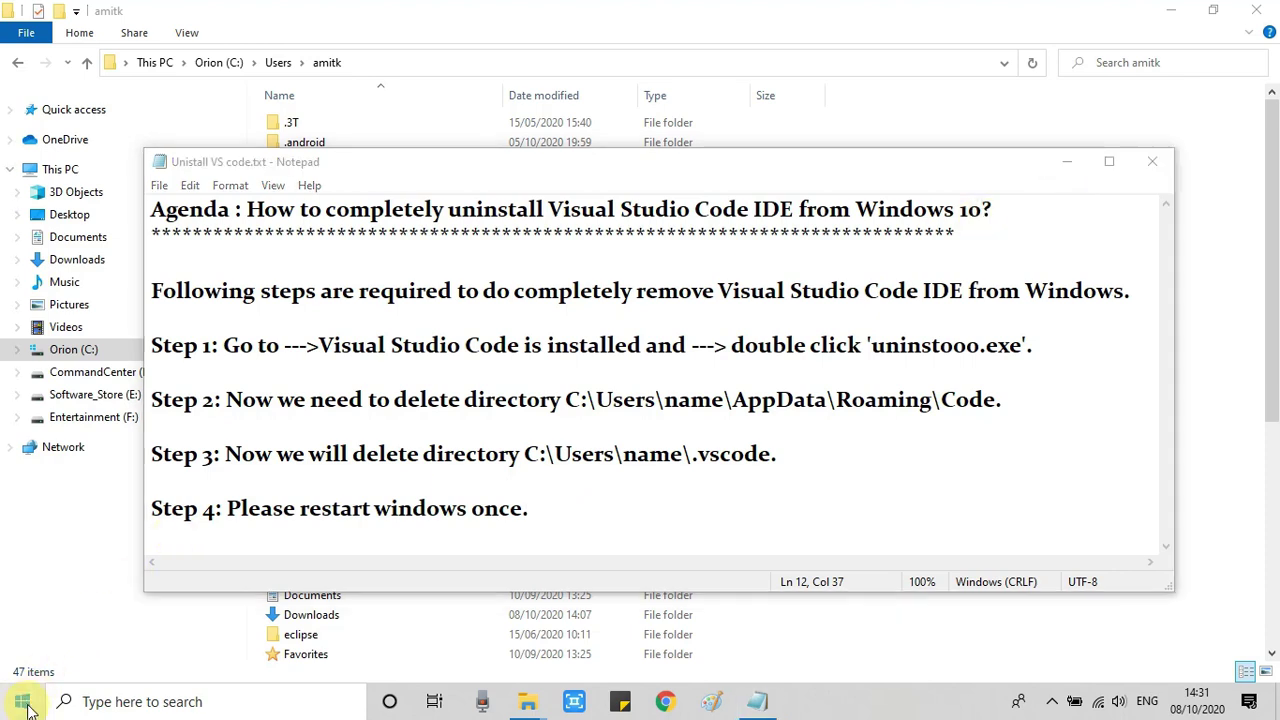
{"action": "left_click_drag", "start_coordinate": [228, 508], "coordinate": [150, 508]}
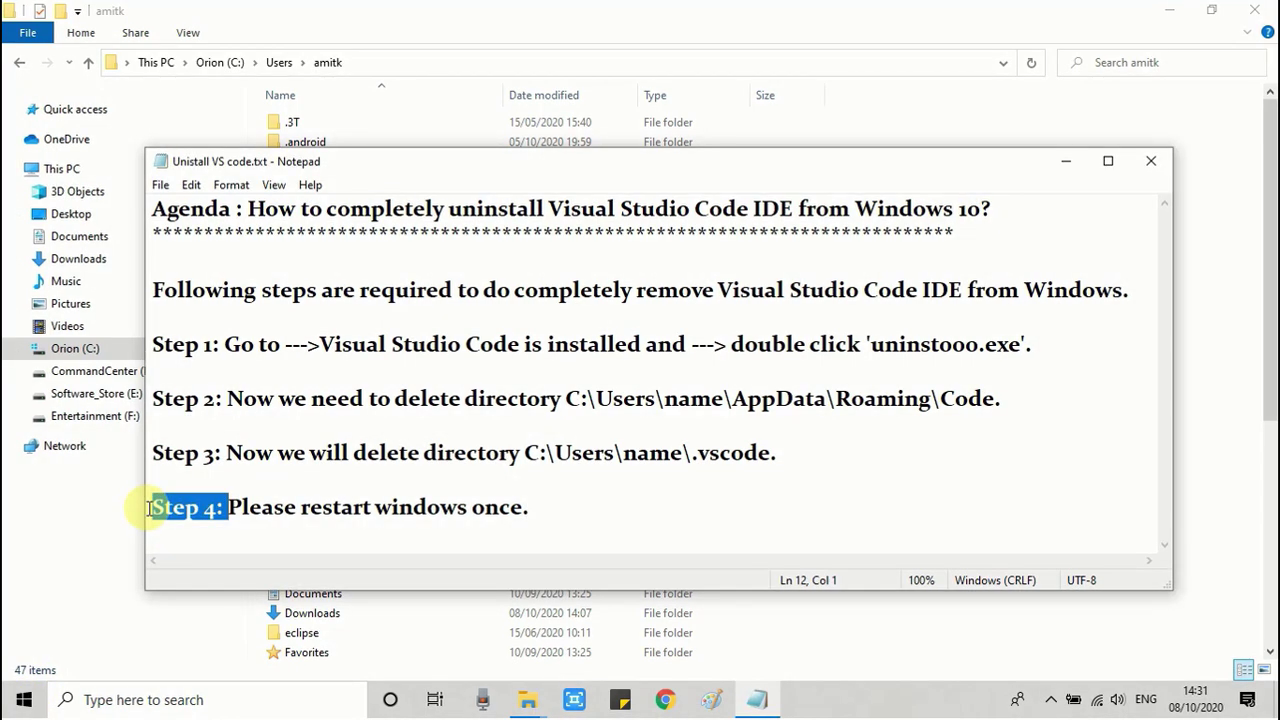